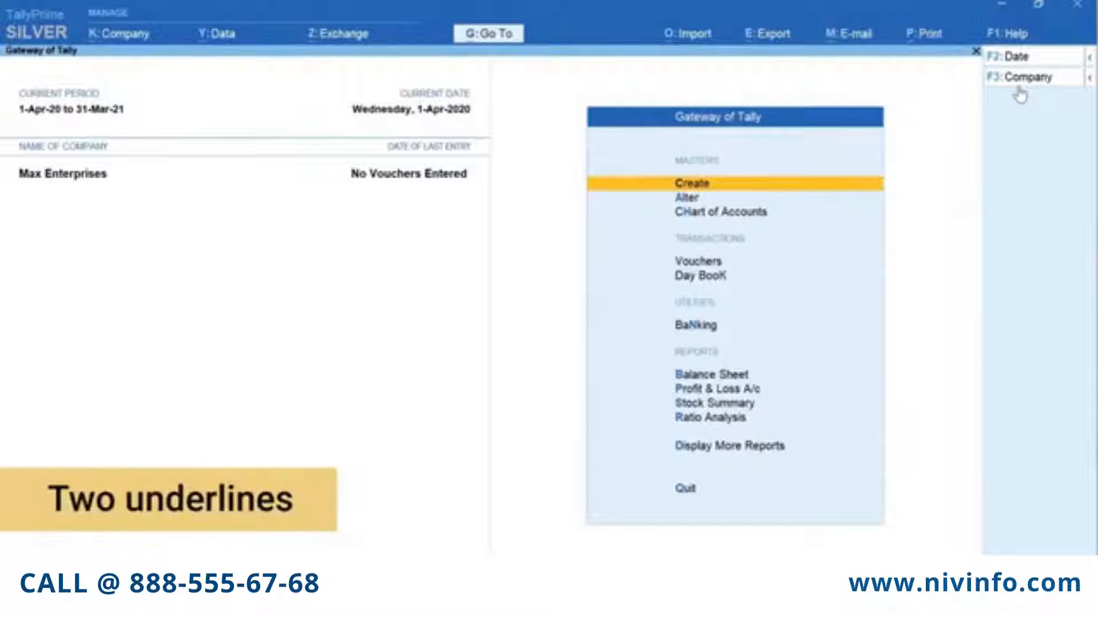
Start a Sales voucher and open a blank ledger creation form for its party account
{"action": "key", "text": "ctrl"}
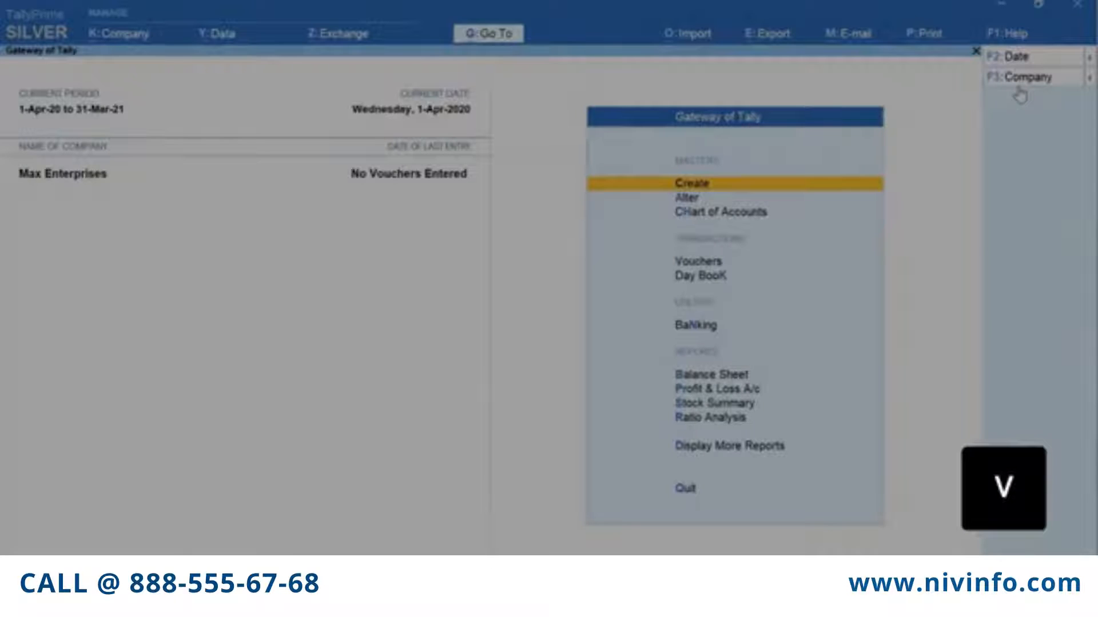
{"action": "key", "text": "v"}
{"action": "key", "text": "F8"}
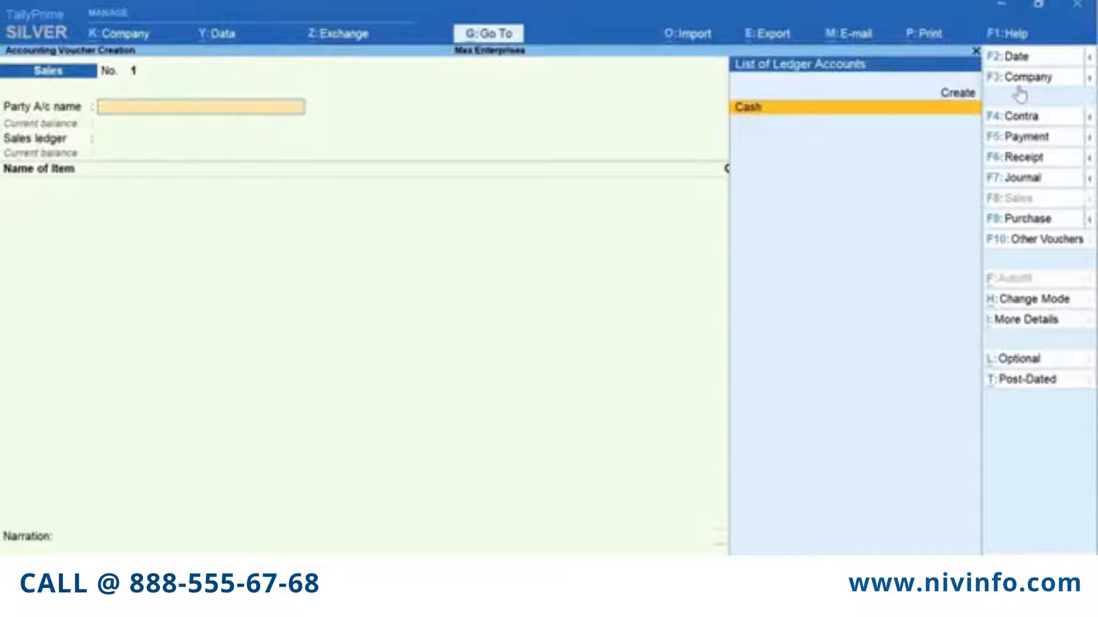
{"action": "key", "text": "alt+c"}
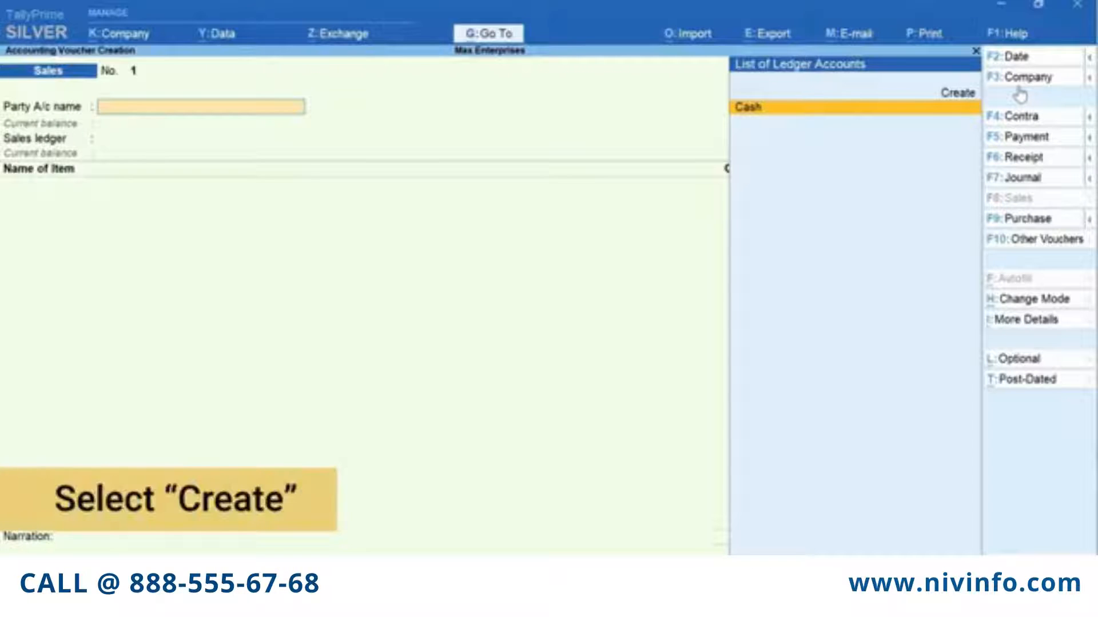
{"action": "key", "text": "alt+c"}
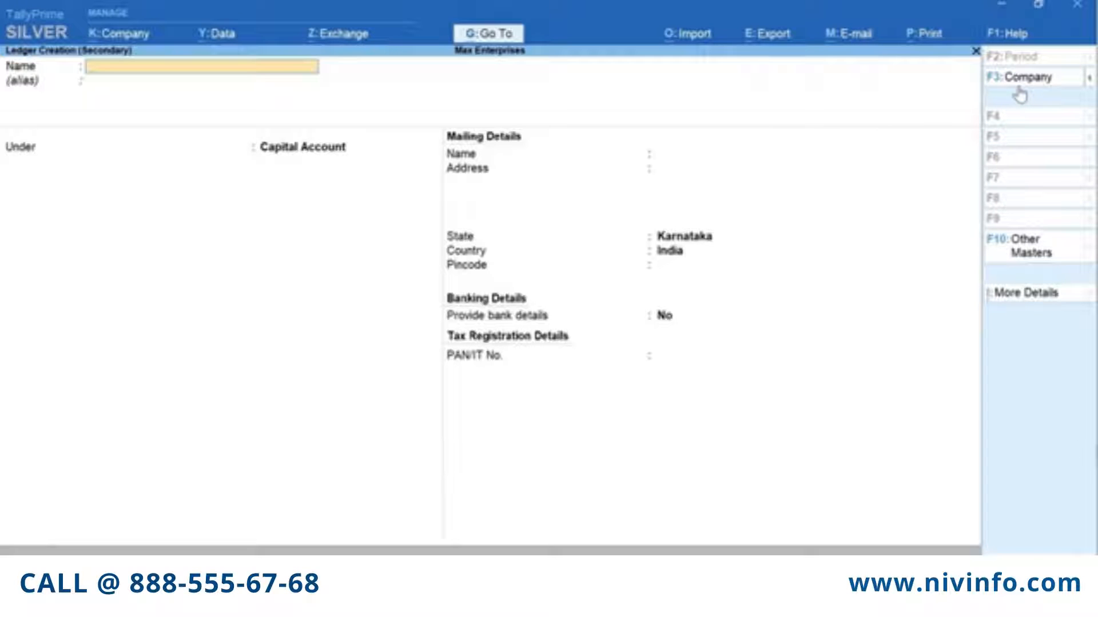
Name the new ledger Ace Electronics and place it under Sundry Debtors
{"action": "type", "text": "Ace"}
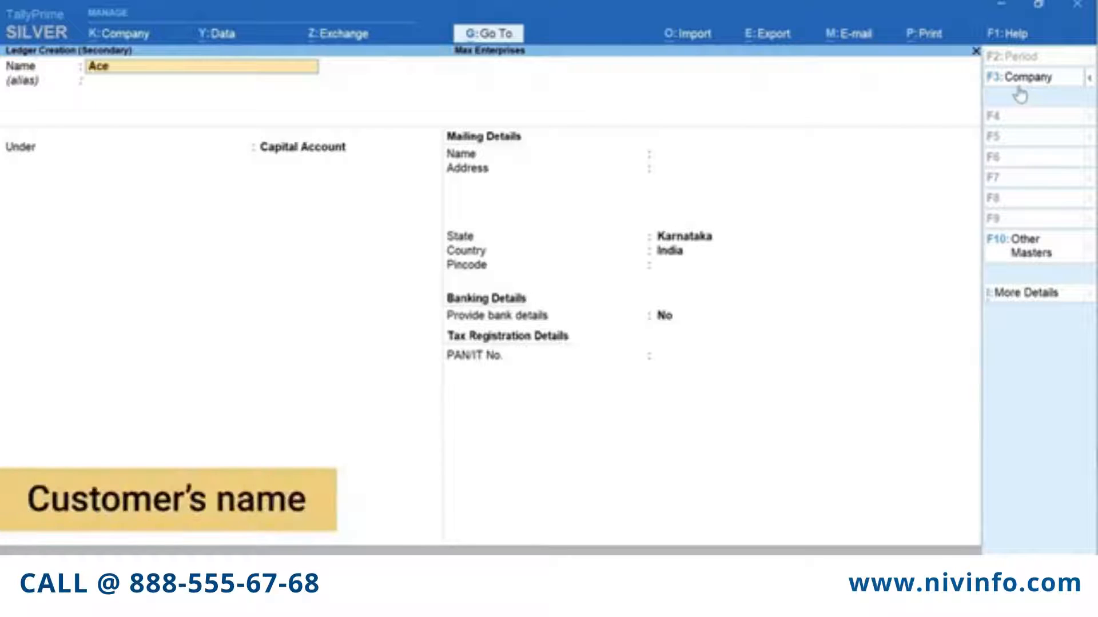
{"action": "type", "text": " Electronics"}
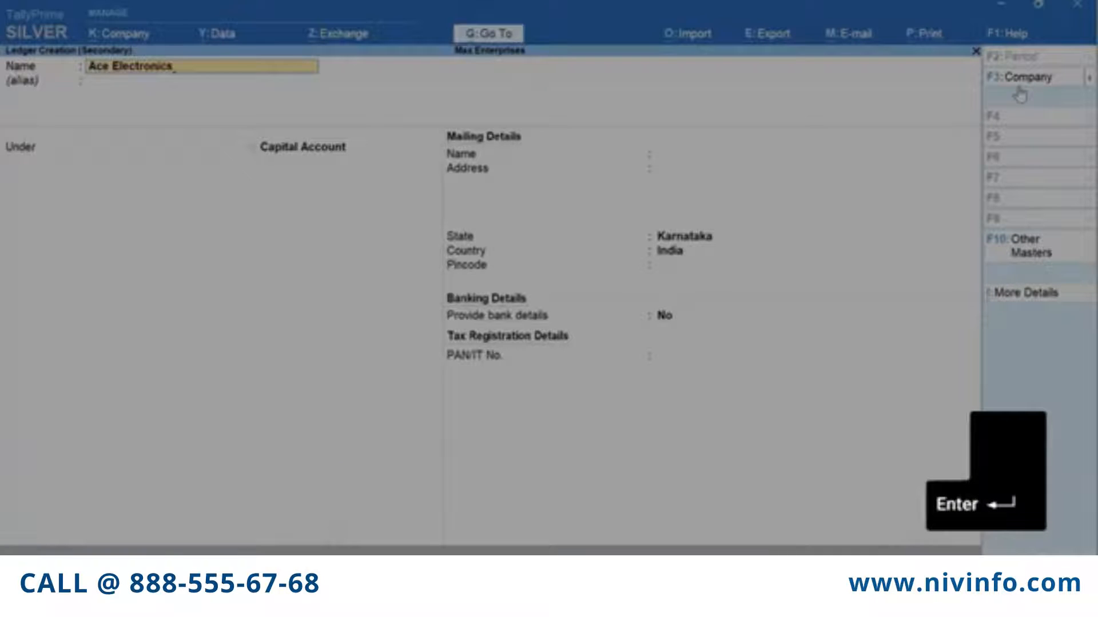
{"action": "key", "text": "Return"}
{"action": "key", "text": "Return"}
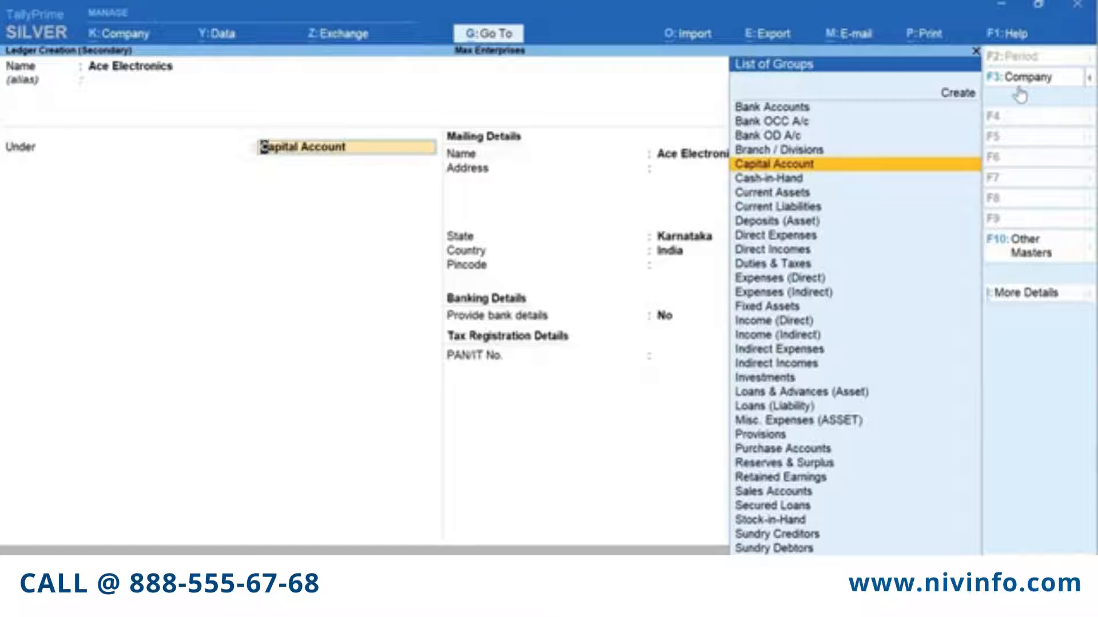
{"action": "type", "text": "D"}
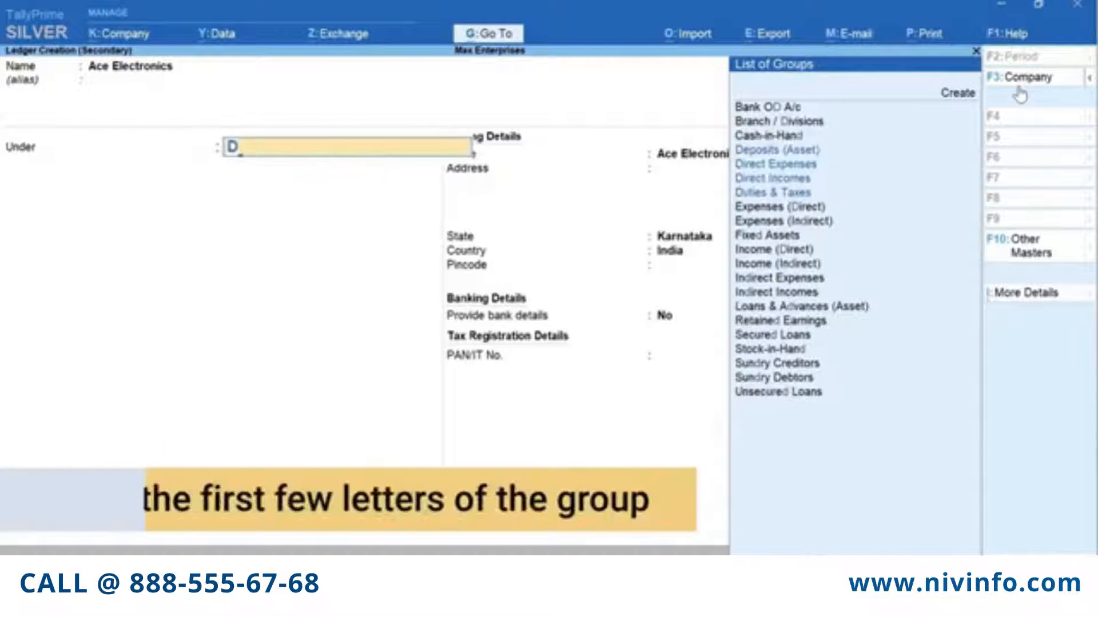
{"action": "type", "text": "eb"}
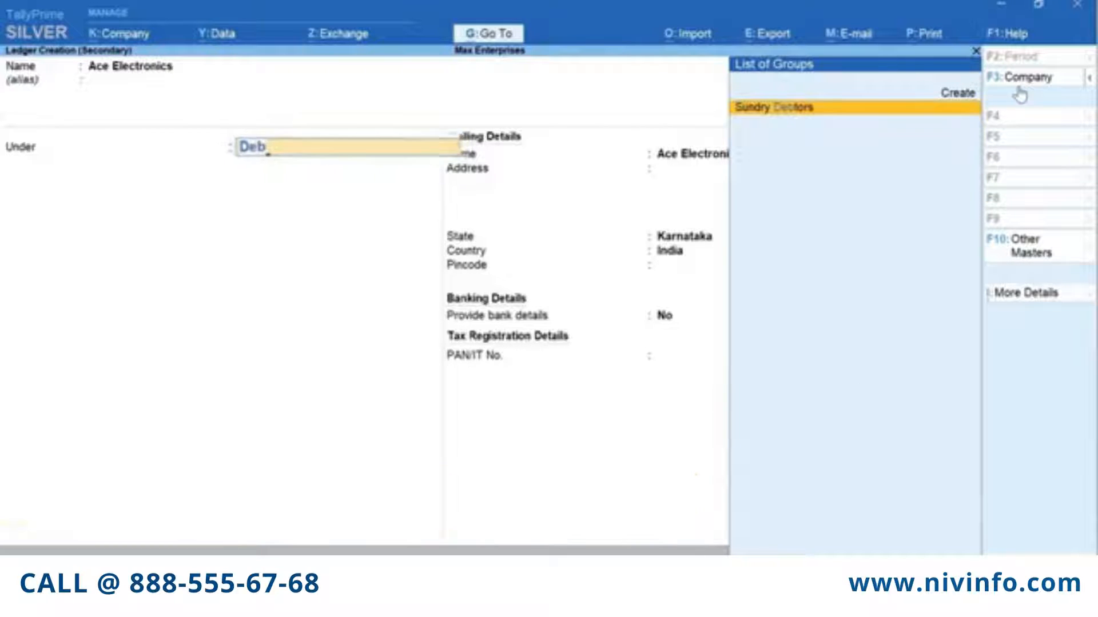
{"action": "key", "text": "Return"}
{"action": "key", "text": "Return"}
{"action": "key", "text": "Return"}
{"action": "key", "text": "Return"}
{"action": "key", "text": "Return"}
{"action": "key", "text": "Return"}
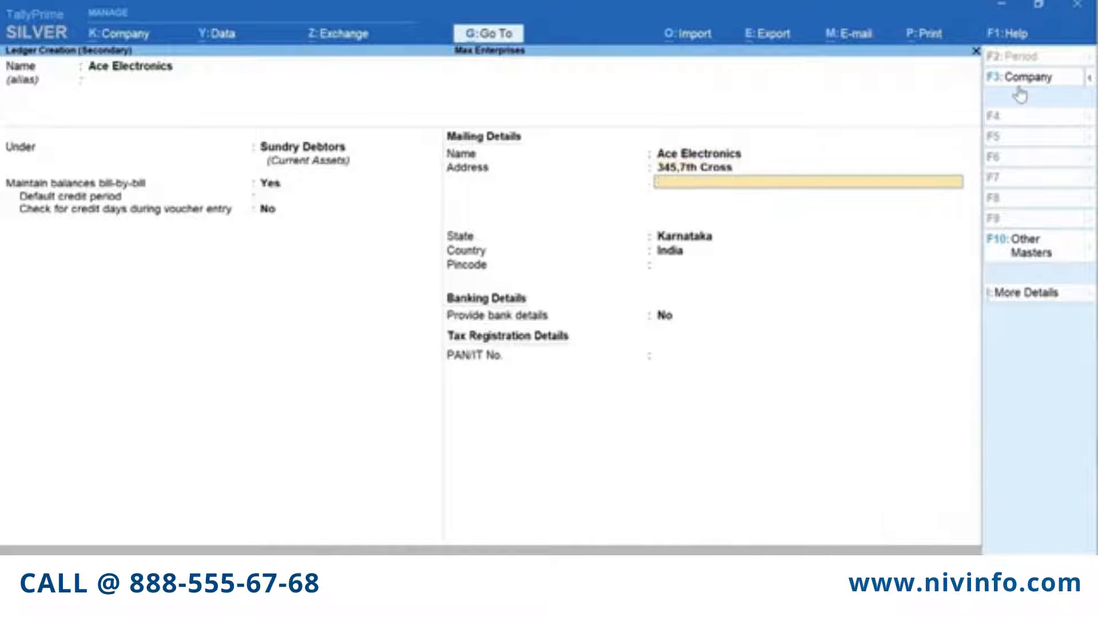
{"action": "type", "text": "Koramangala"}
{"action": "key", "text": "Return"}
{"action": "type", "text": "Bengaluru"}
{"action": "key", "text": "Return"}
{"action": "key", "text": "Return"}
{"action": "key", "text": "Return"}
{"action": "key", "text": "Return"}
{"action": "type", "text": "560034"}
{"action": "key", "text": "Return"}
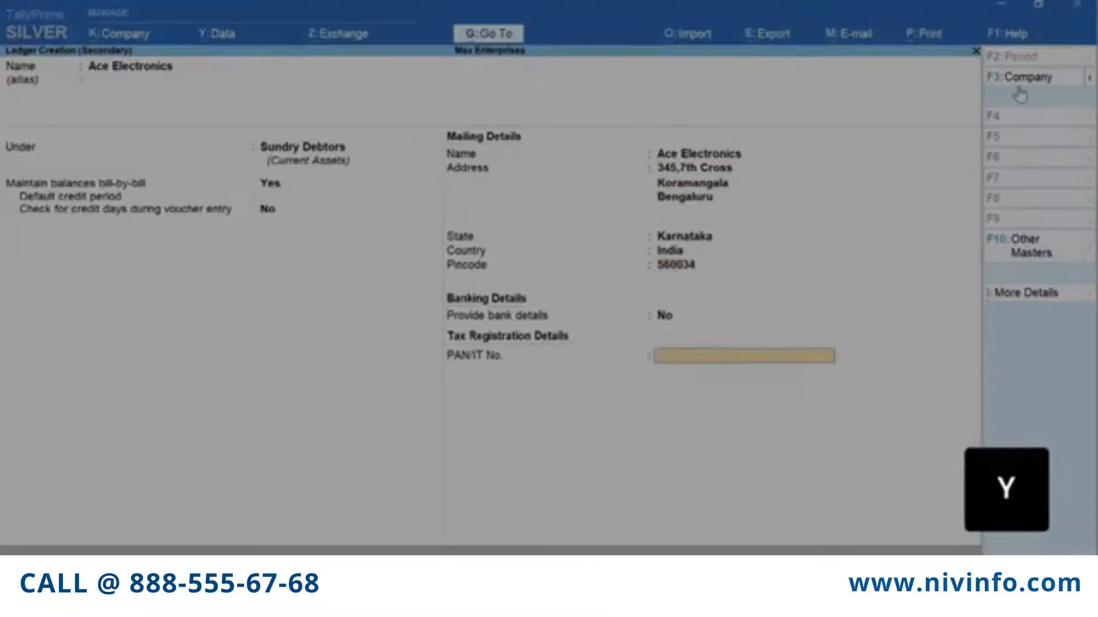
{"action": "key", "text": "Return"}
{"action": "key", "text": "y"}
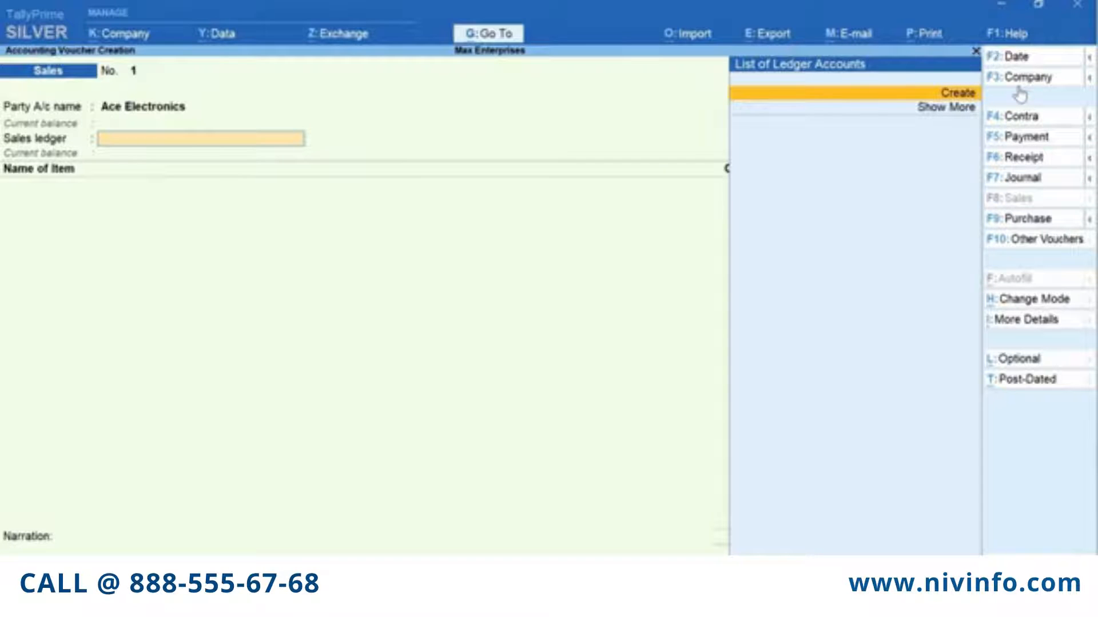
Quit the Sales voucher and open a new Ledger Creation form from master creation
{"action": "key", "text": "Escape"}
{"action": "key", "text": "Escape"}
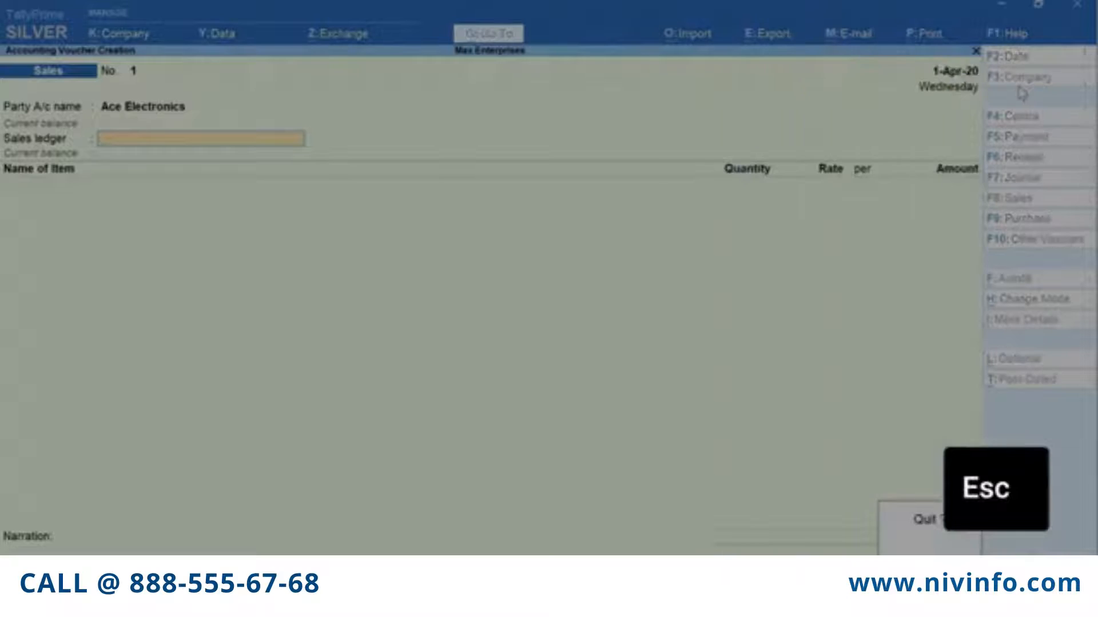
{"action": "key", "text": "Return"}
{"action": "key", "text": "ctrl"}
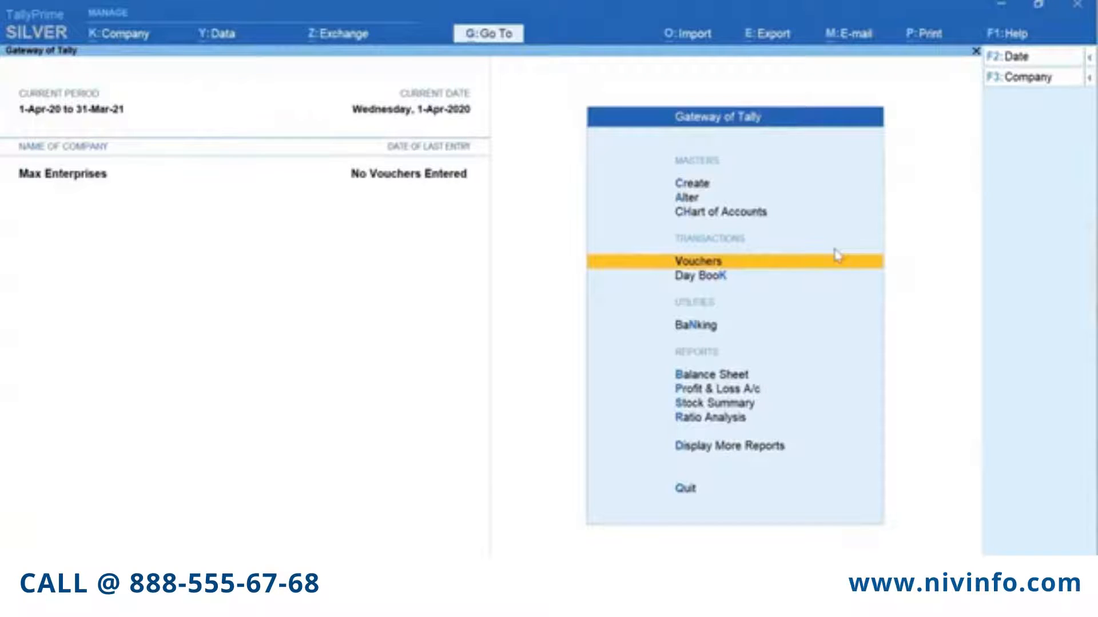
{"action": "key", "text": "c"}
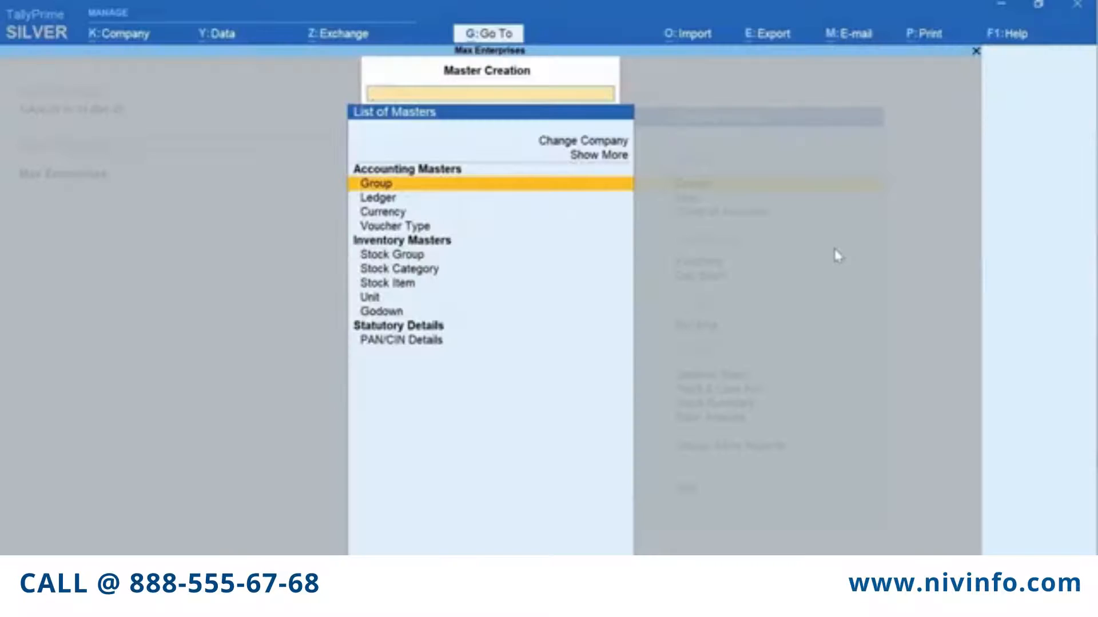
{"action": "type", "text": "L"}
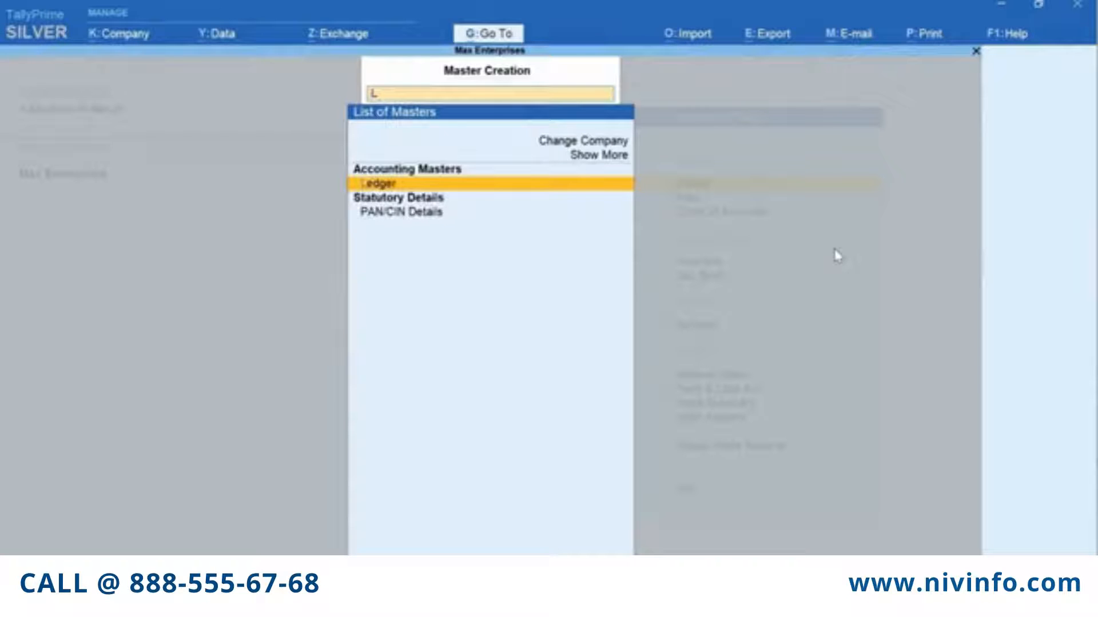
{"action": "key", "text": "Return"}
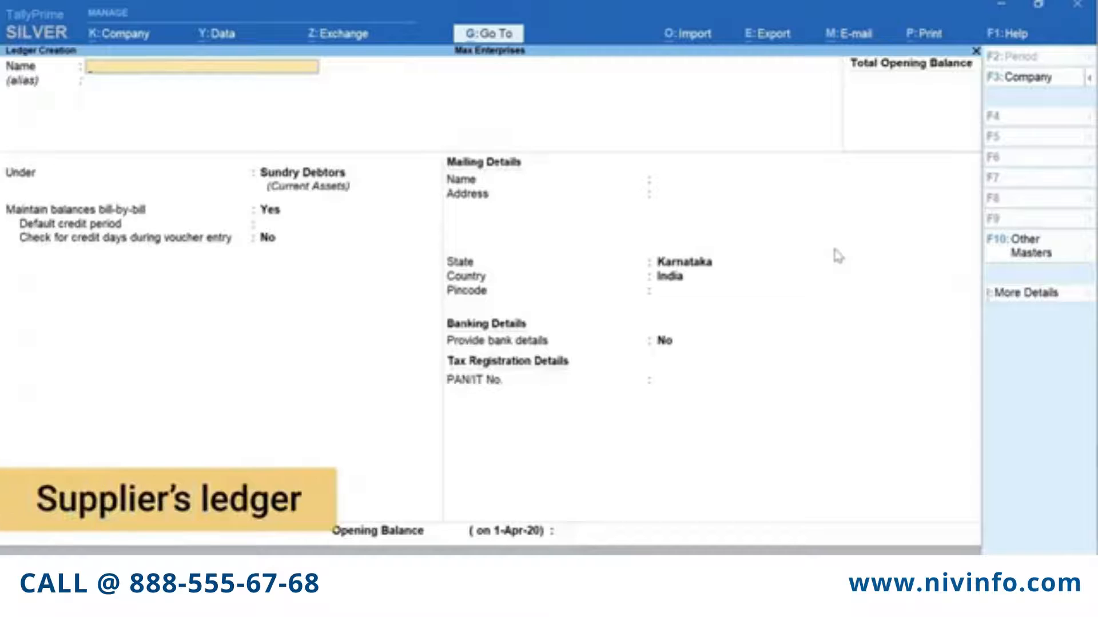
Save a ledger named A-One Electronics in the Sundry Creditors group
{"action": "type", "text": "A-O"}
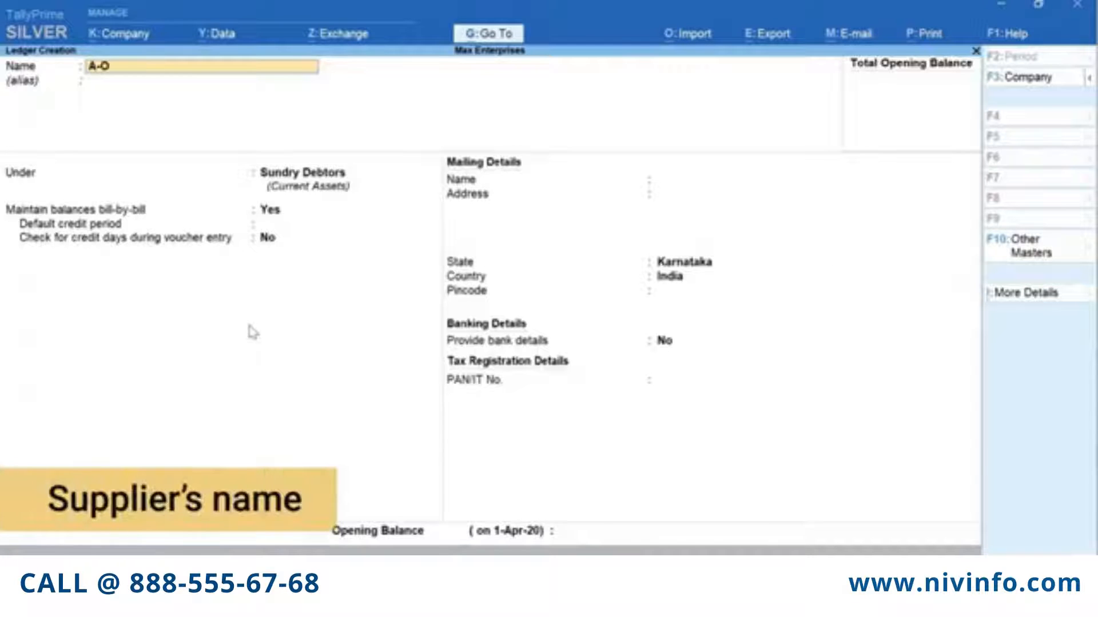
{"action": "type", "text": "ne Electro"}
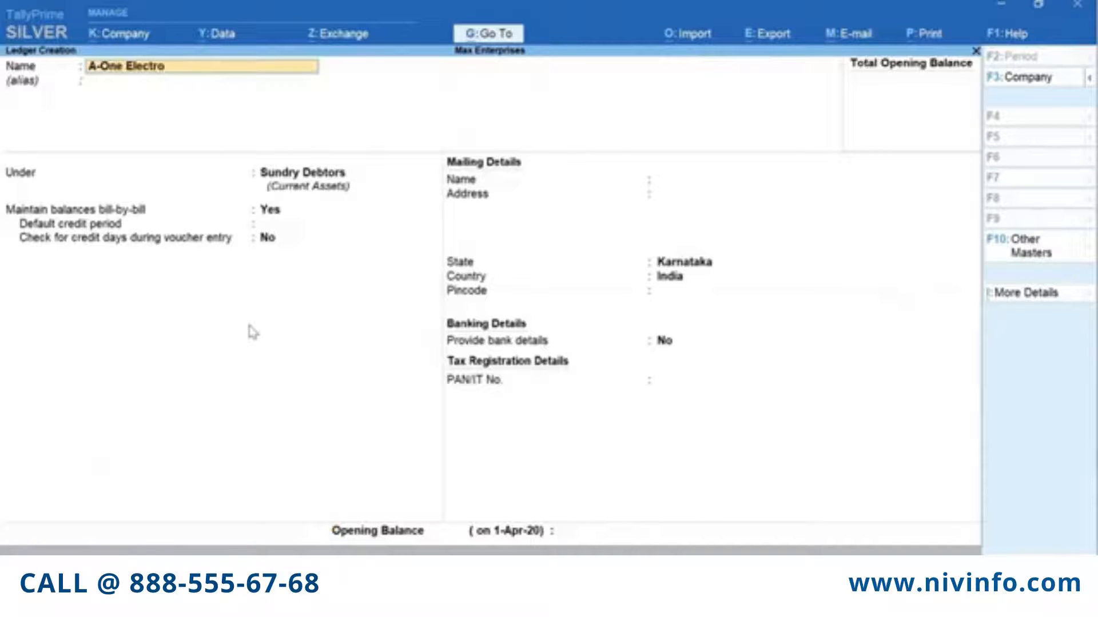
{"action": "type", "text": "nics"}
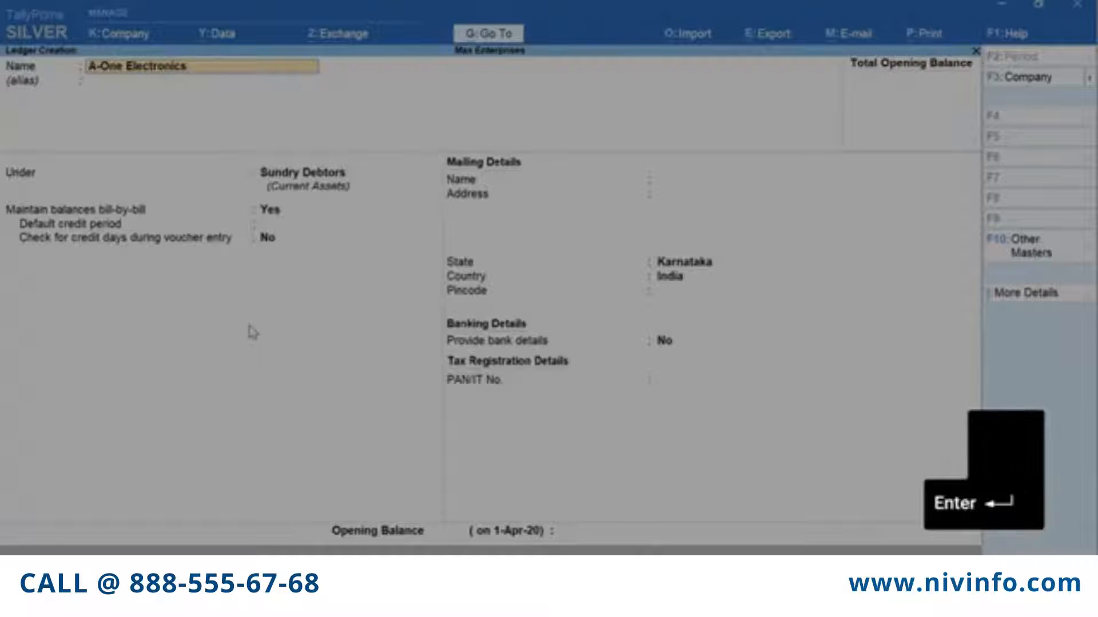
{"action": "key", "text": "Return"}
{"action": "key", "text": "Return"}
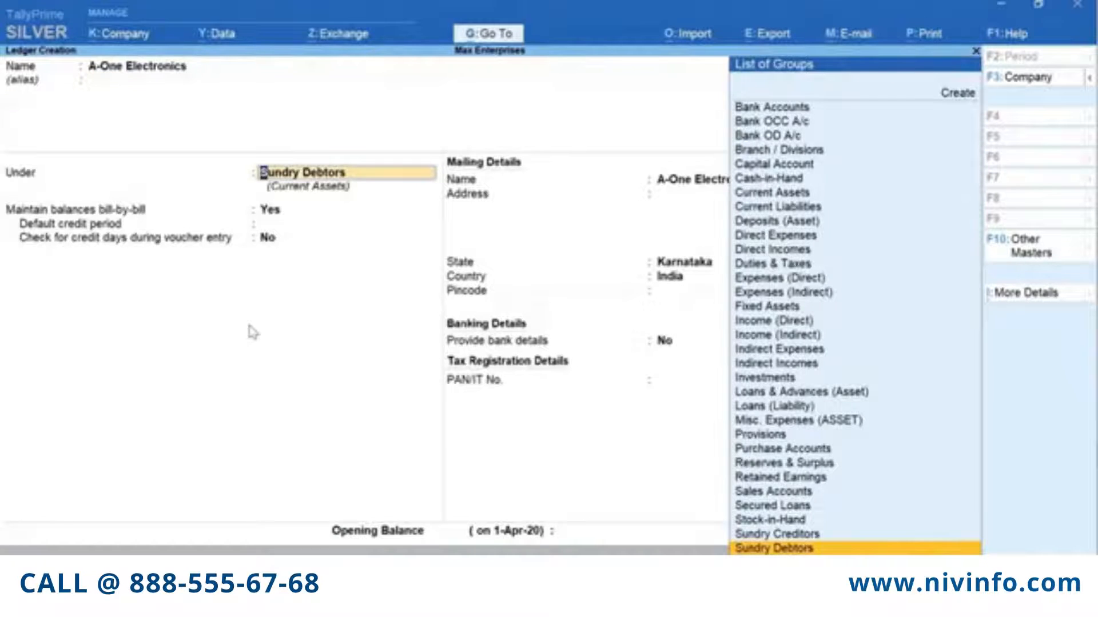
{"action": "type", "text": "Cre"}
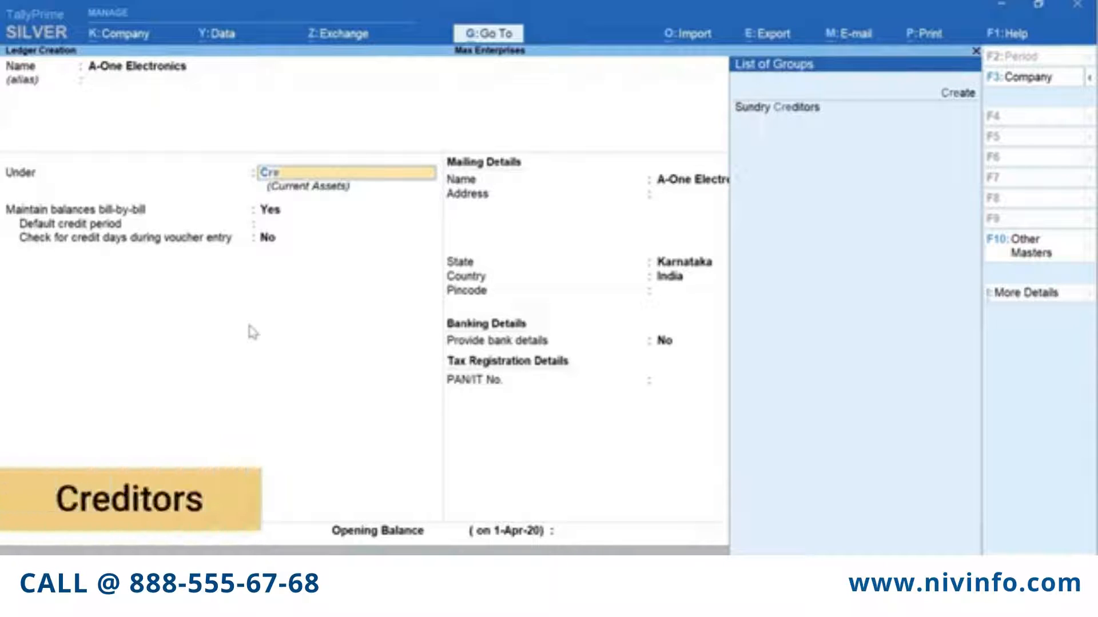
{"action": "key", "text": "Return"}
{"action": "key", "text": "Return"}
{"action": "key", "text": "Return"}
{"action": "key", "text": "Return"}
{"action": "key", "text": "Return"}
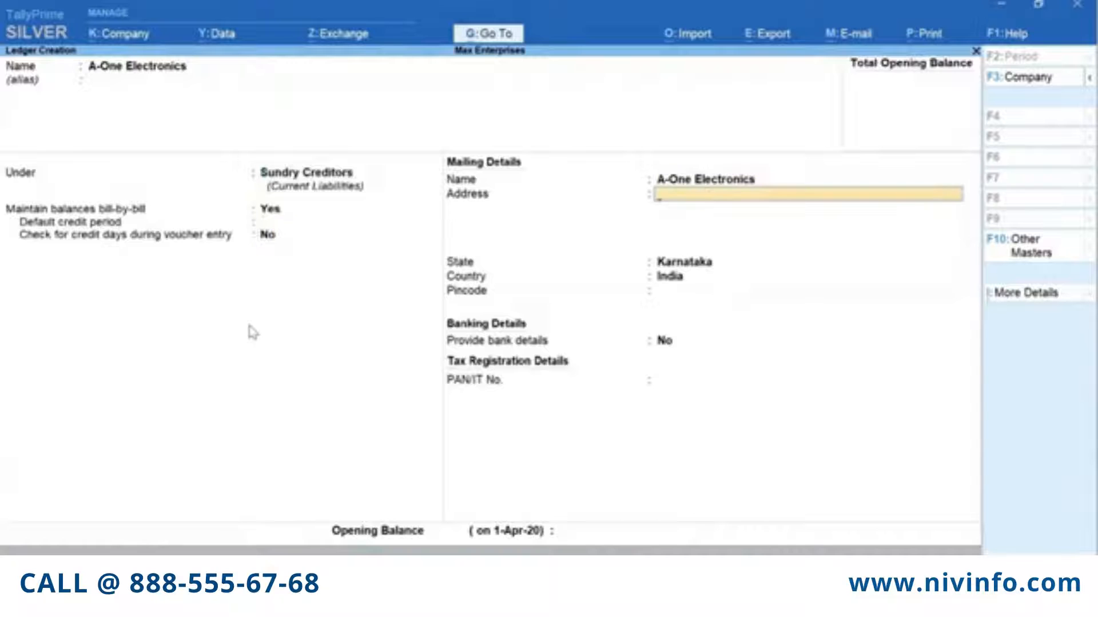
{"action": "key", "text": "Return"}
{"action": "key", "text": "Return"}
{"action": "key", "text": "Return"}
{"action": "key", "text": "Return"}
{"action": "key", "text": "Return"}
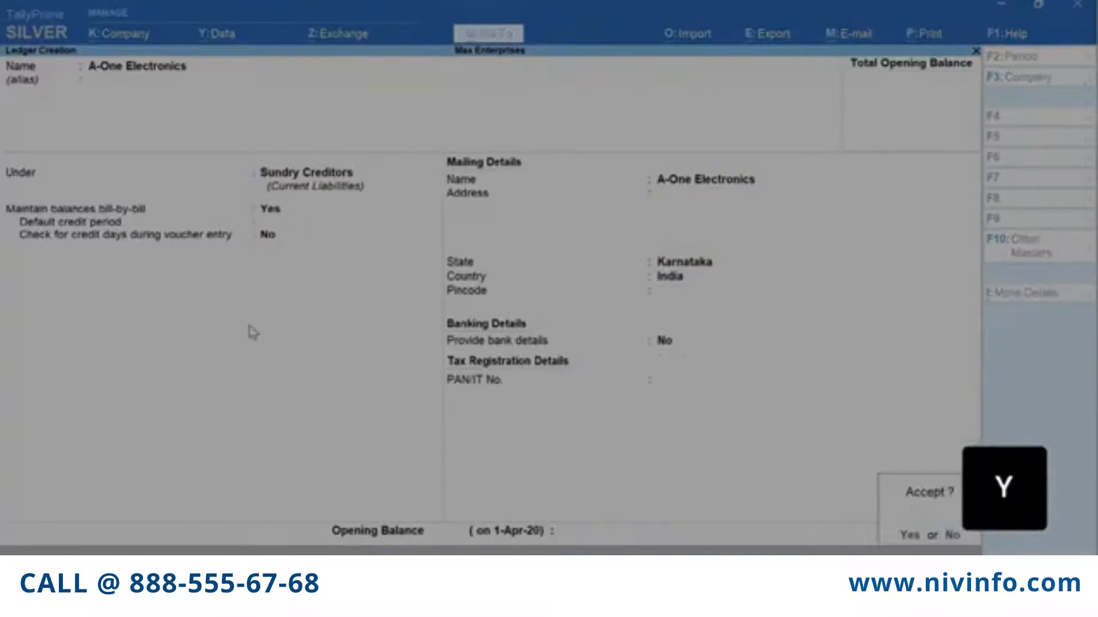
{"action": "key", "text": "y"}
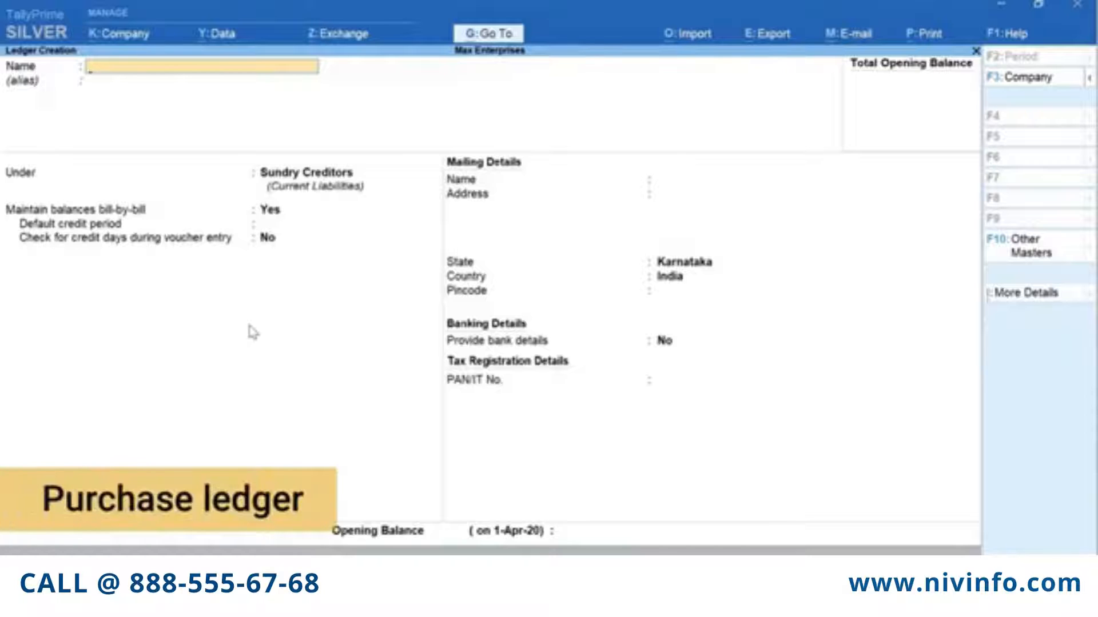
Create and save a Purchases ledger under Purchase Accounts
{"action": "type", "text": "P"}
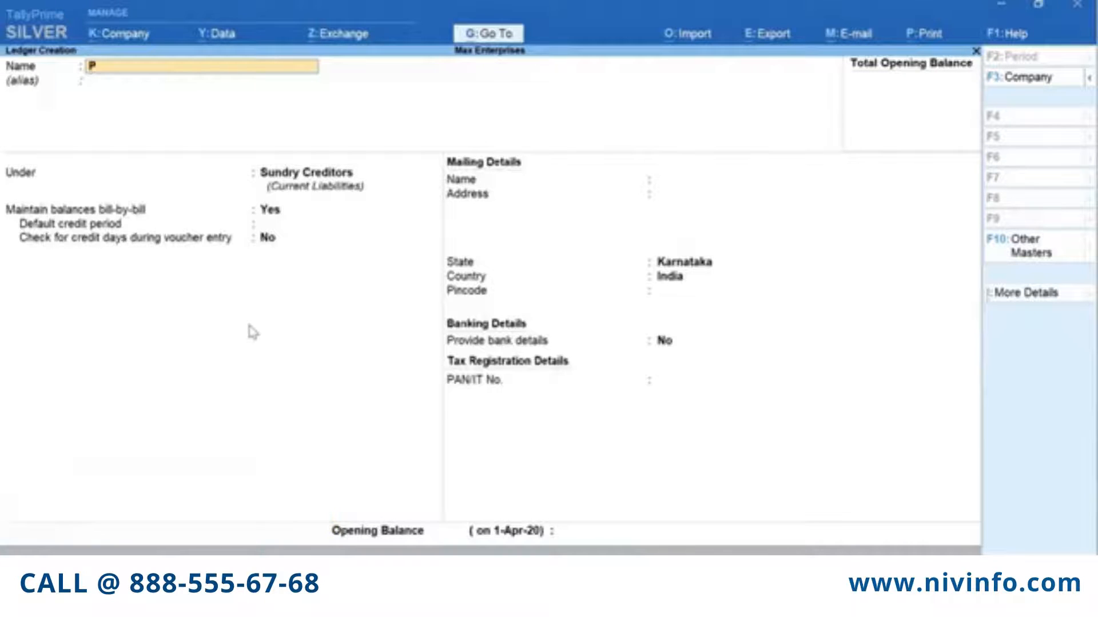
{"action": "type", "text": "urchases"}
{"action": "key", "text": "Return"}
{"action": "type", "text": "Pur"}
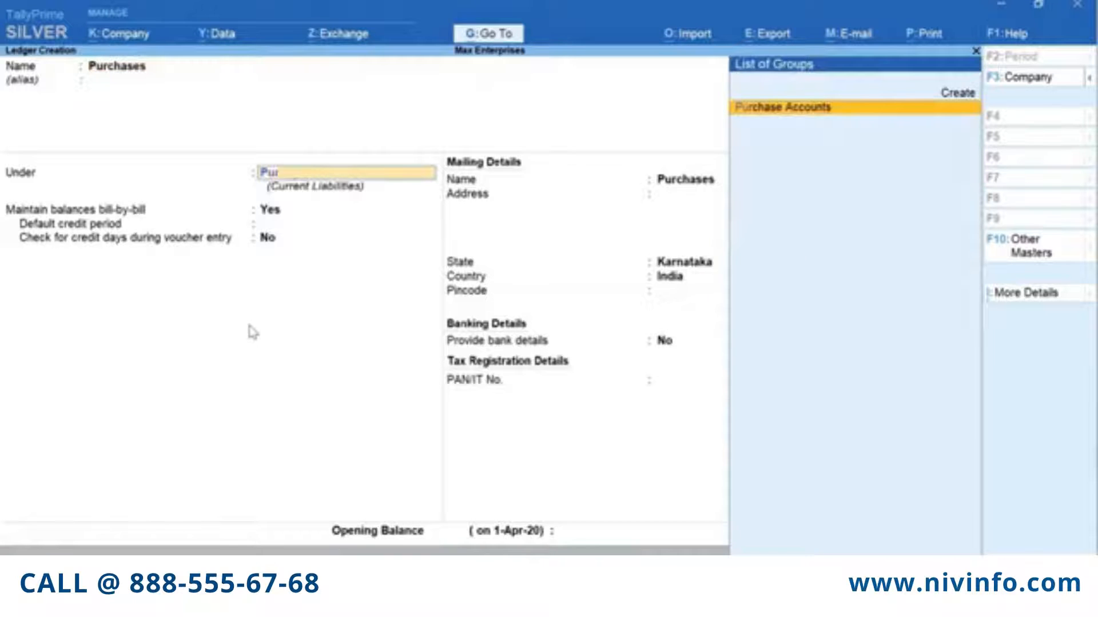
{"action": "key", "text": "Return"}
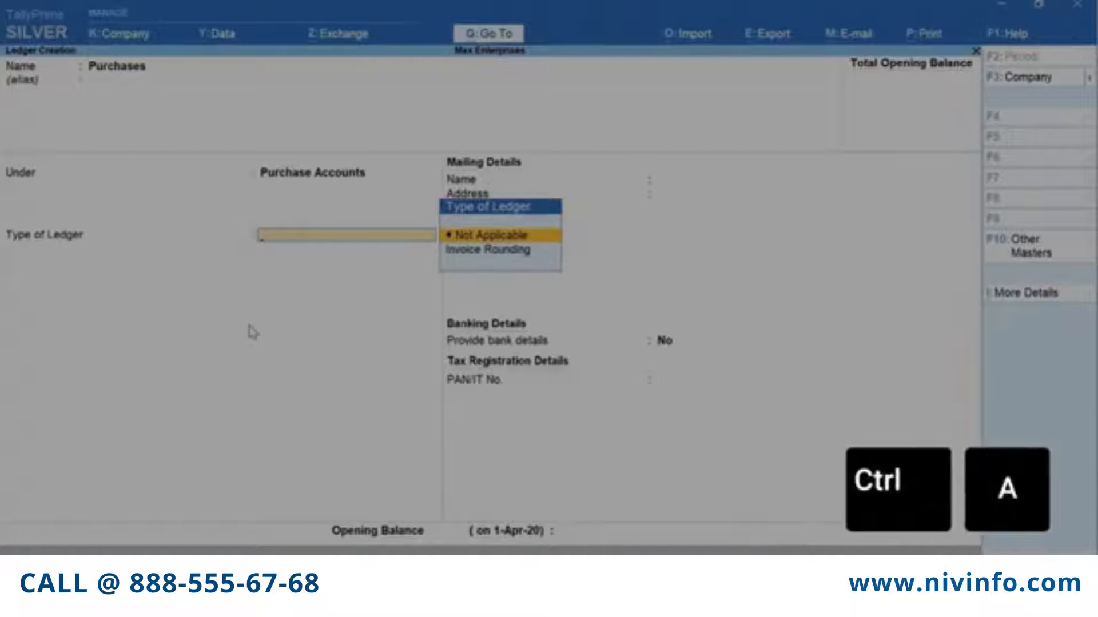
{"action": "key", "text": "ctrl+a"}
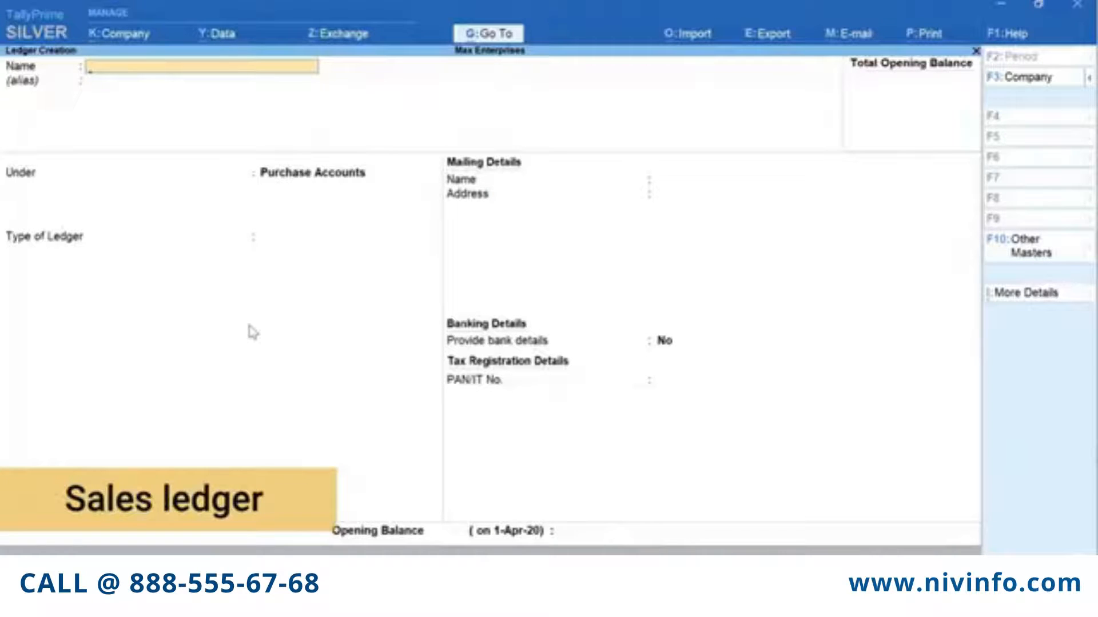
Create and save a Sales ledger under Sales Accounts
{"action": "type", "text": "Sales"}
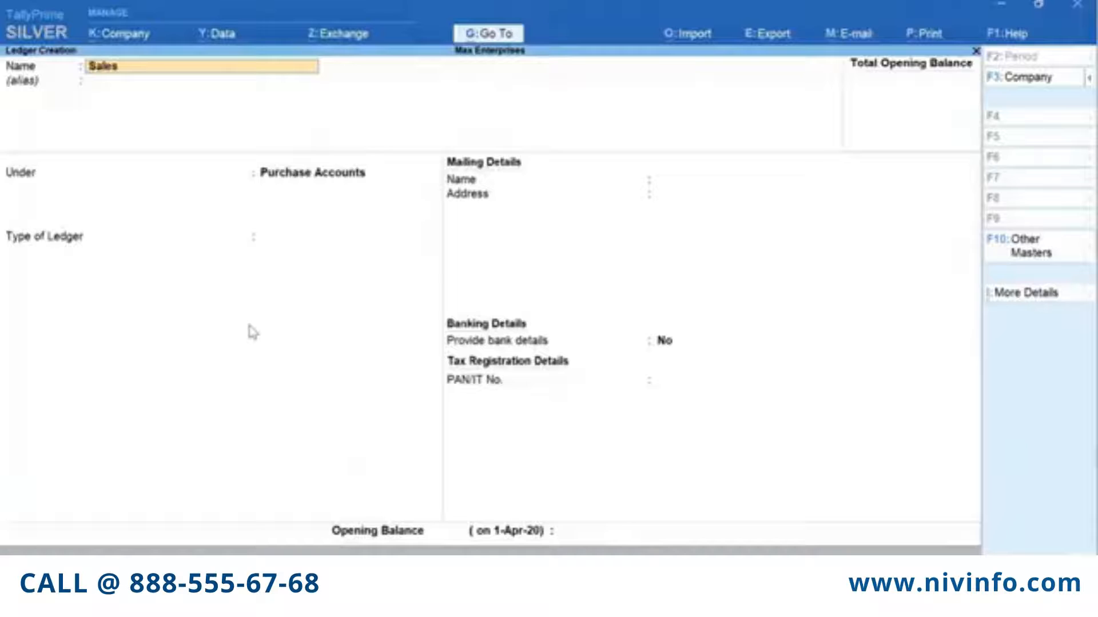
{"action": "key", "text": "Return"}
{"action": "key", "text": "Return"}
{"action": "type", "text": "Sa"}
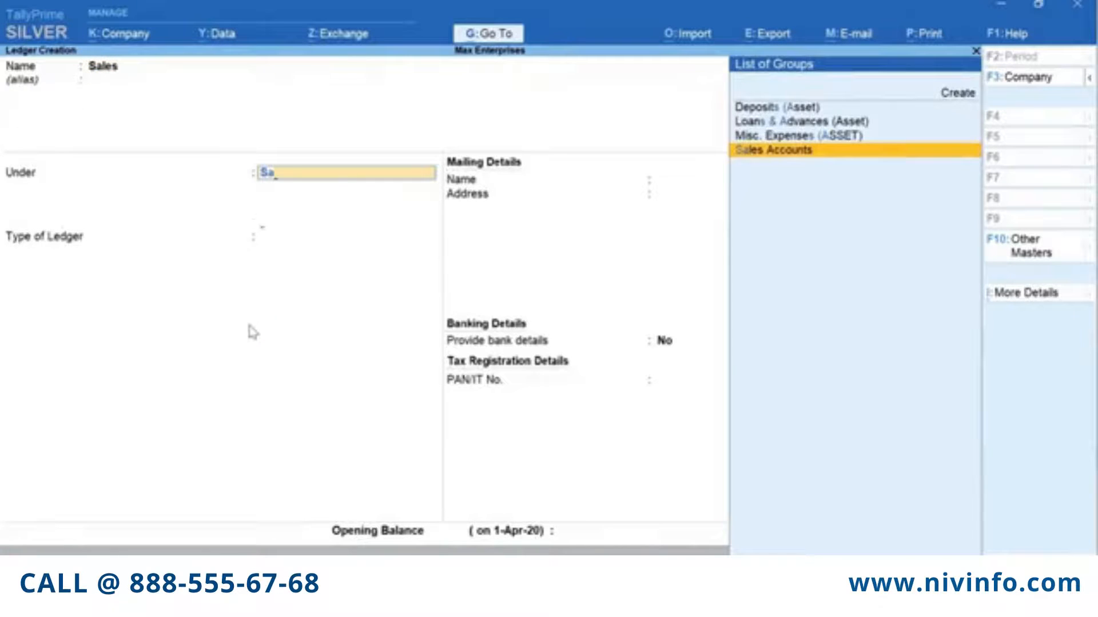
{"action": "key", "text": "Return"}
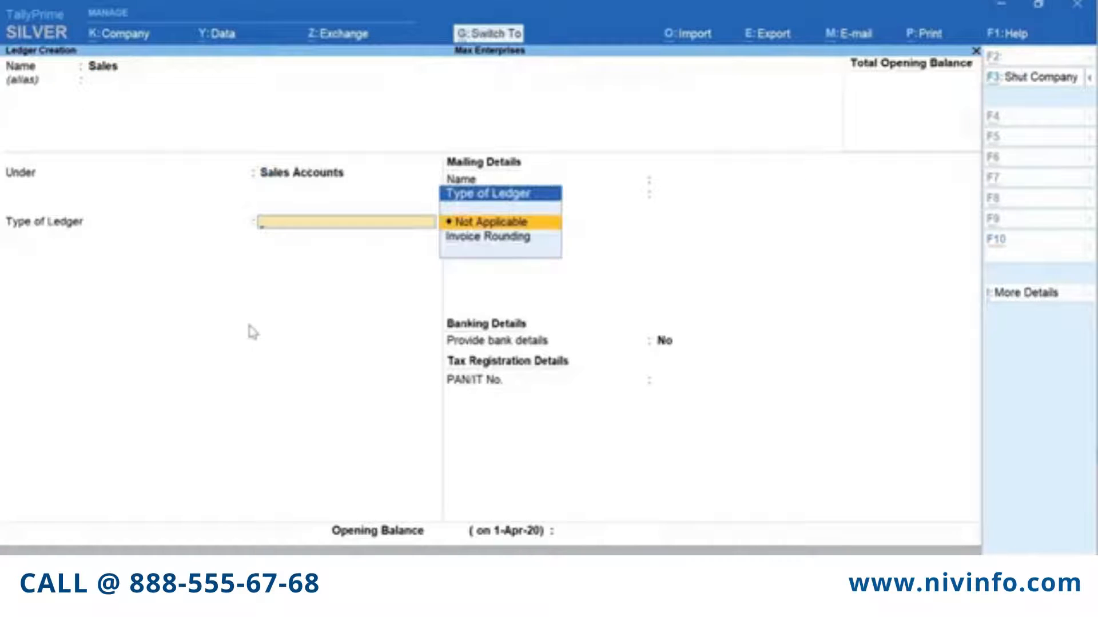
{"action": "key", "text": "ctrl+a"}
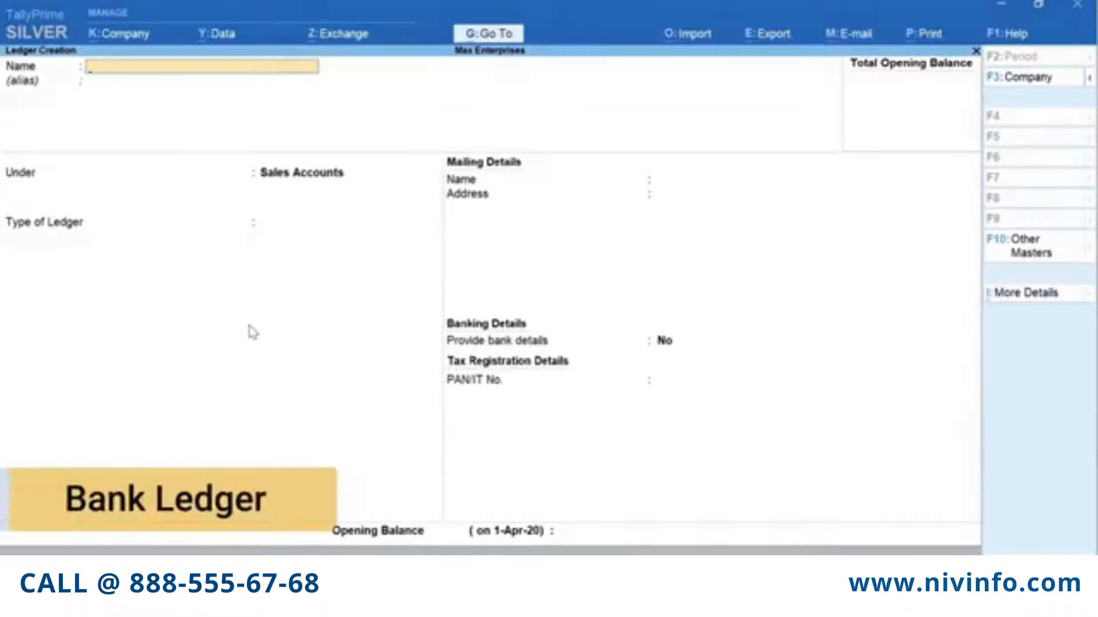
Name the ledger ICICI Bank and place it under Bank Accounts
{"action": "type", "text": "IC"}
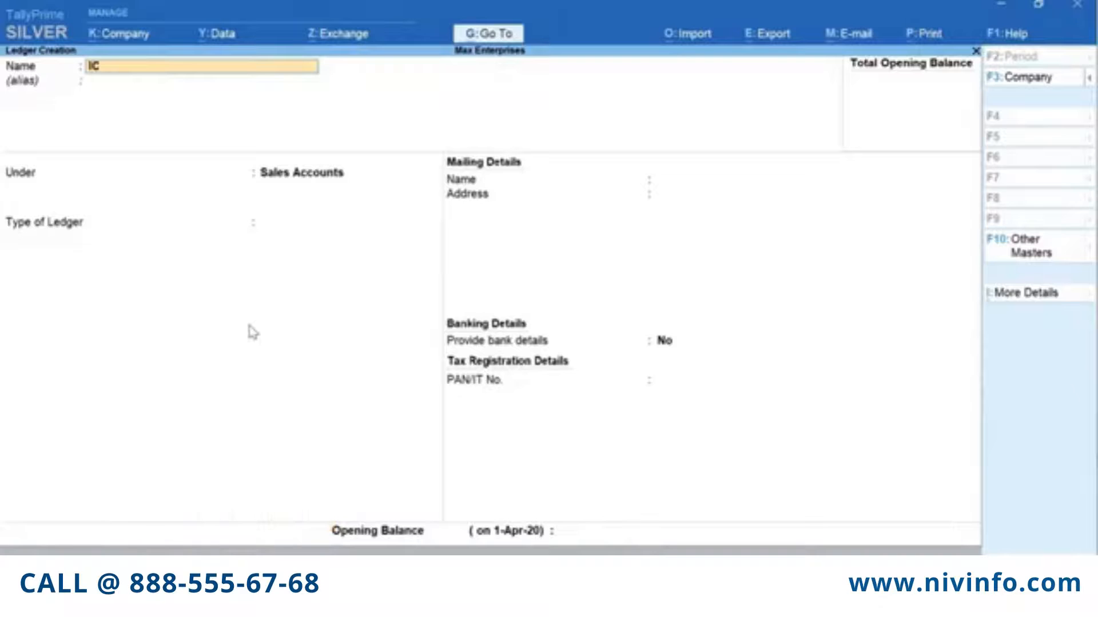
{"action": "type", "text": "ICI Bank"}
{"action": "key", "text": "Return"}
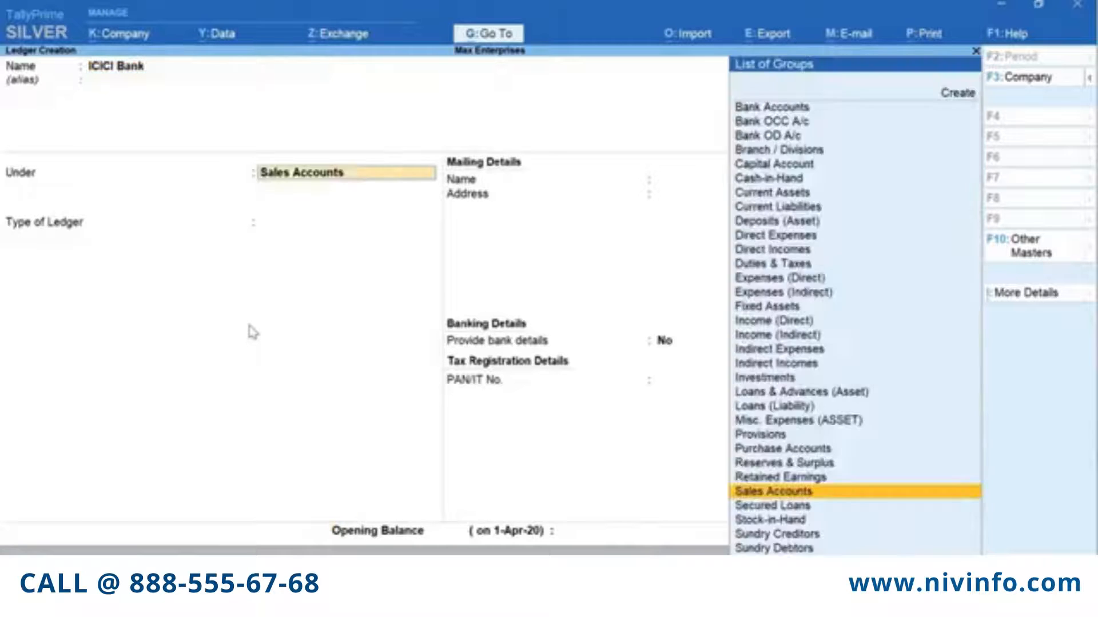
{"action": "type", "text": "Bank"}
{"action": "key", "text": "Return"}
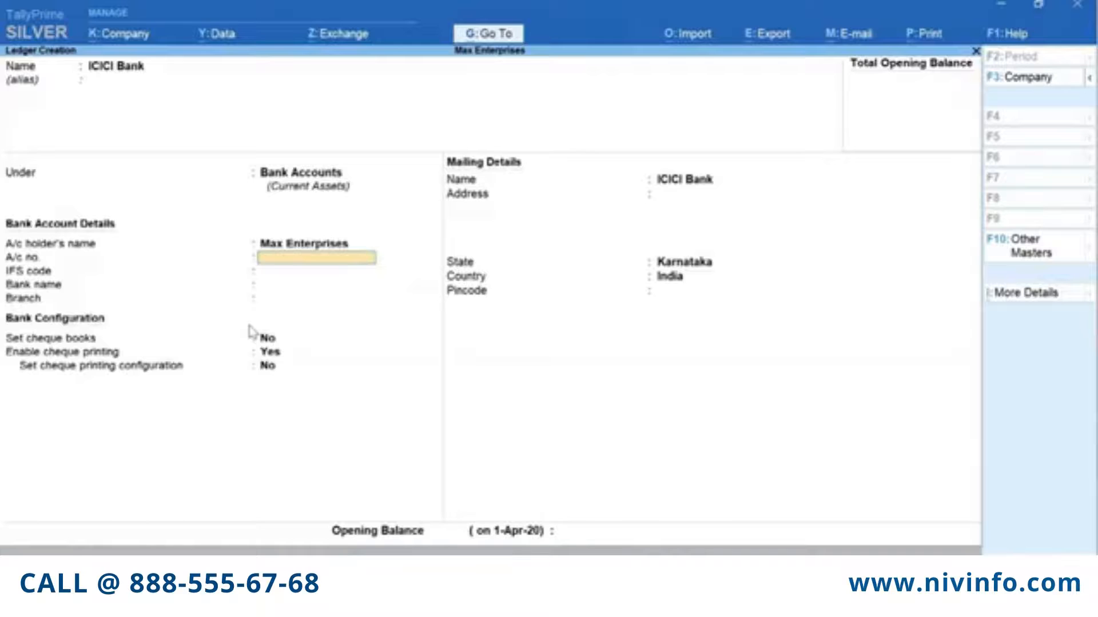
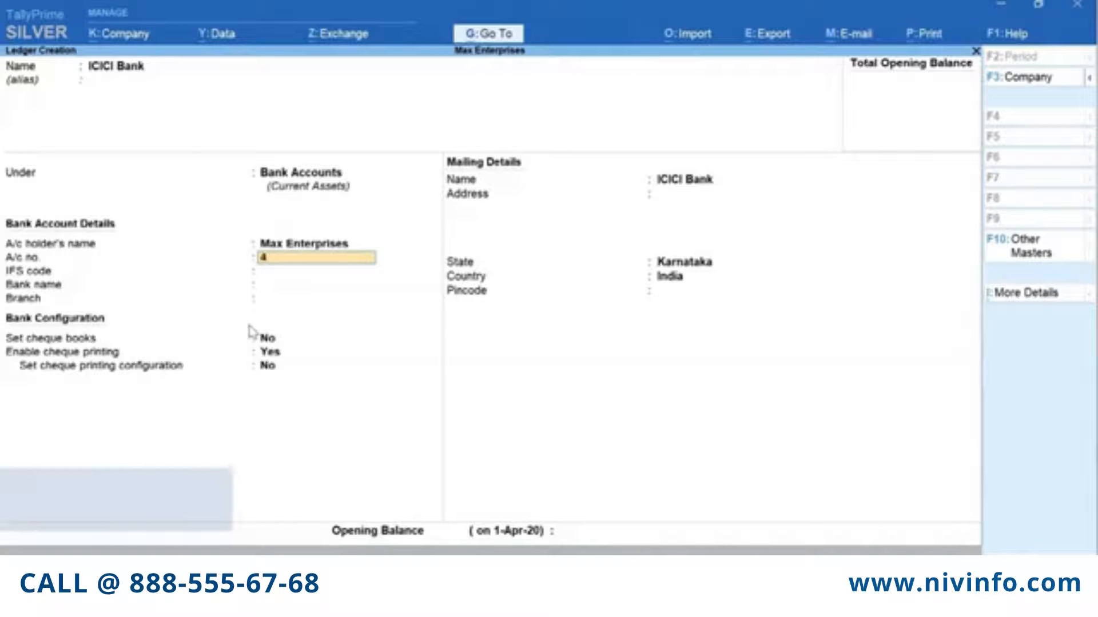
Enter the account number, IFS code ICIC0000043, ICICI Bank (India), branch HSR Layout; save and exit
{"action": "key", "text": "Return"}
{"action": "type", "text": "ICIC"}
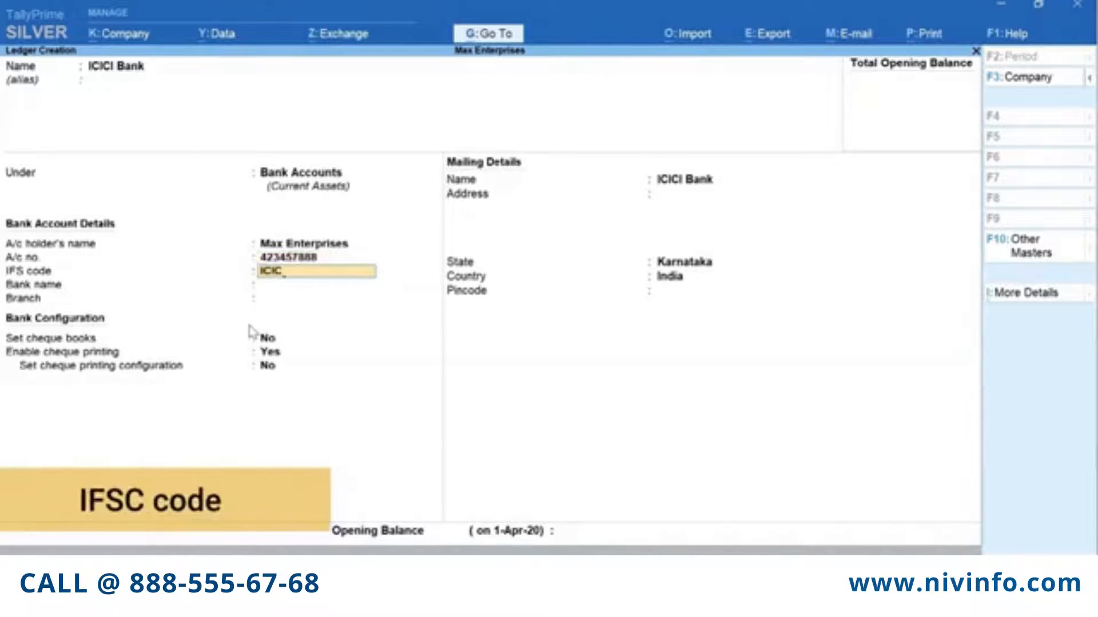
{"action": "type", "text": "0000043"}
{"action": "key", "text": "Return"}
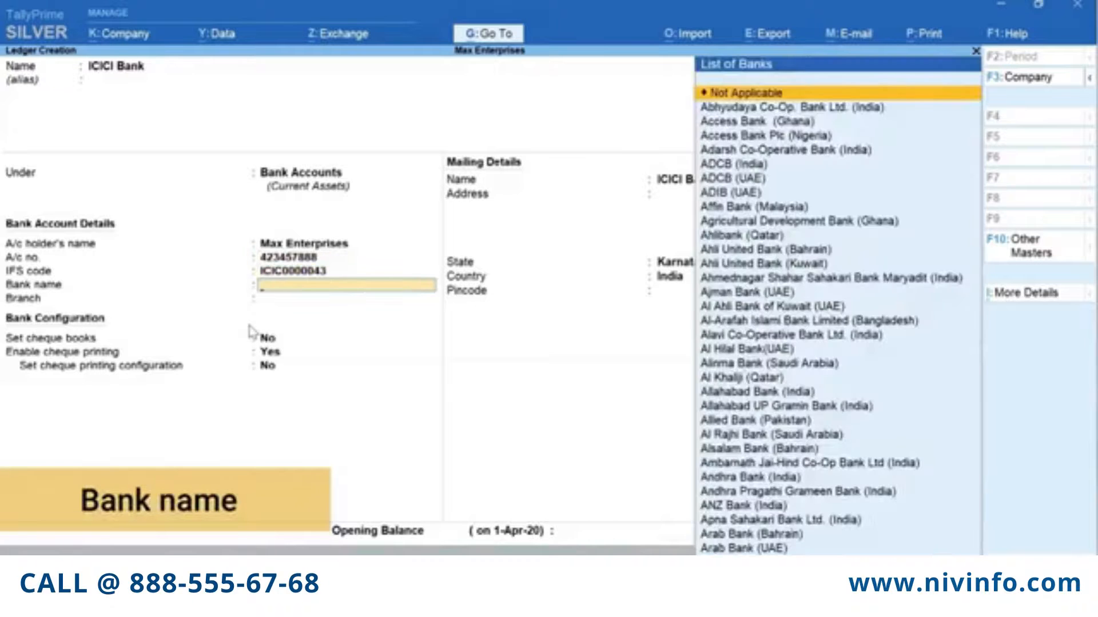
{"action": "type", "text": "ICI"}
{"action": "key", "text": "Return"}
{"action": "type", "text": "HSR Layout"}
{"action": "key", "text": "Return"}
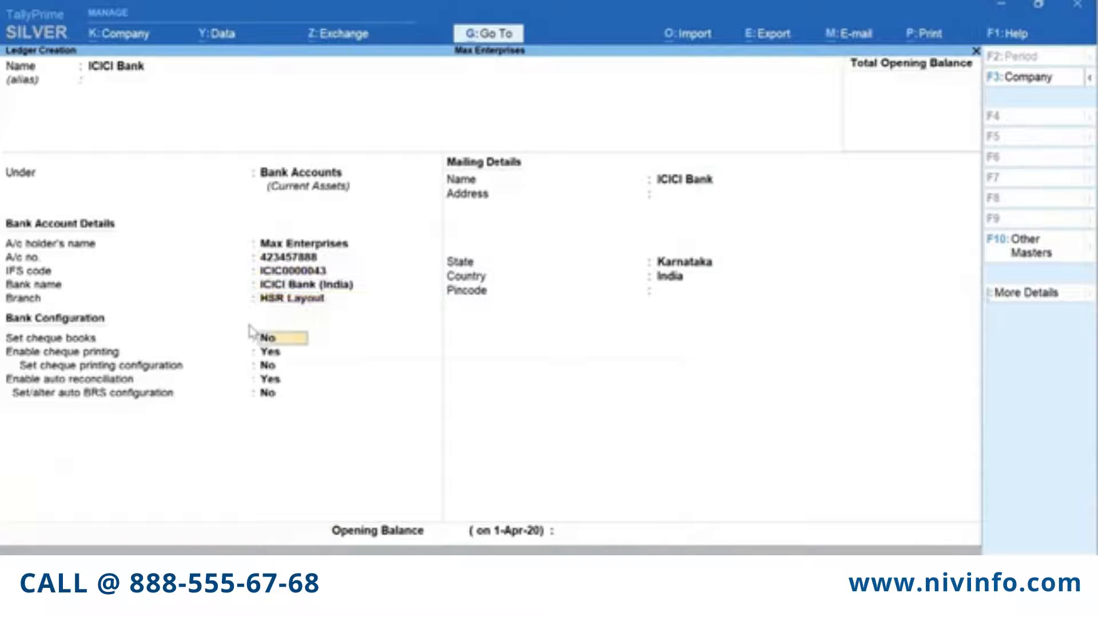
{"action": "key", "text": "Return"}
{"action": "key", "text": "Return"}
{"action": "key", "text": "Return"}
{"action": "key", "text": "Return"}
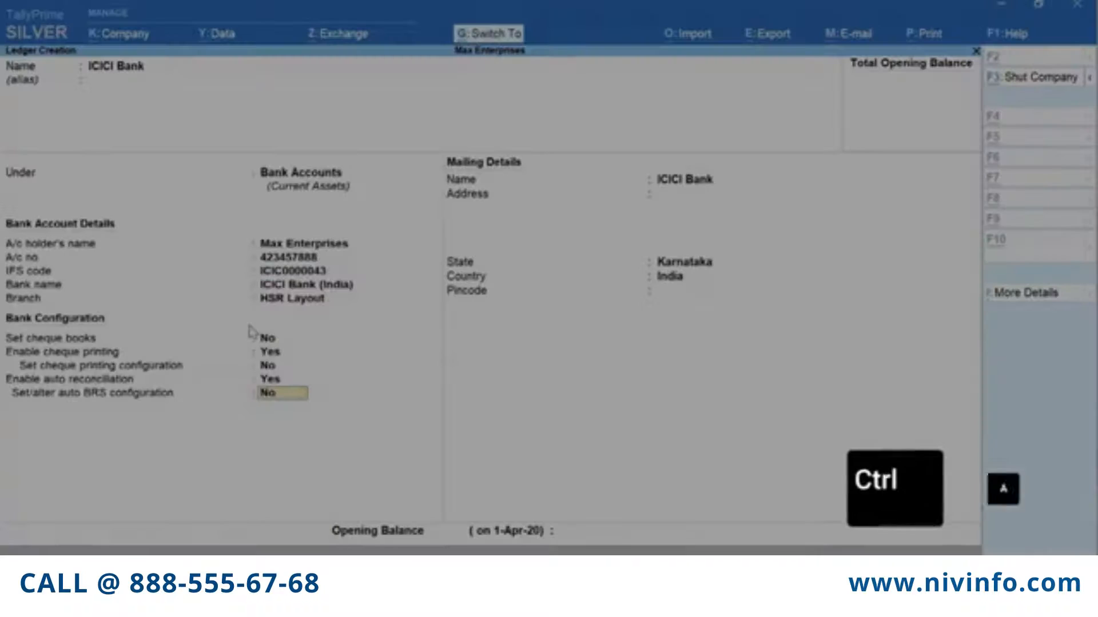
{"action": "key", "text": "ctrl+a"}
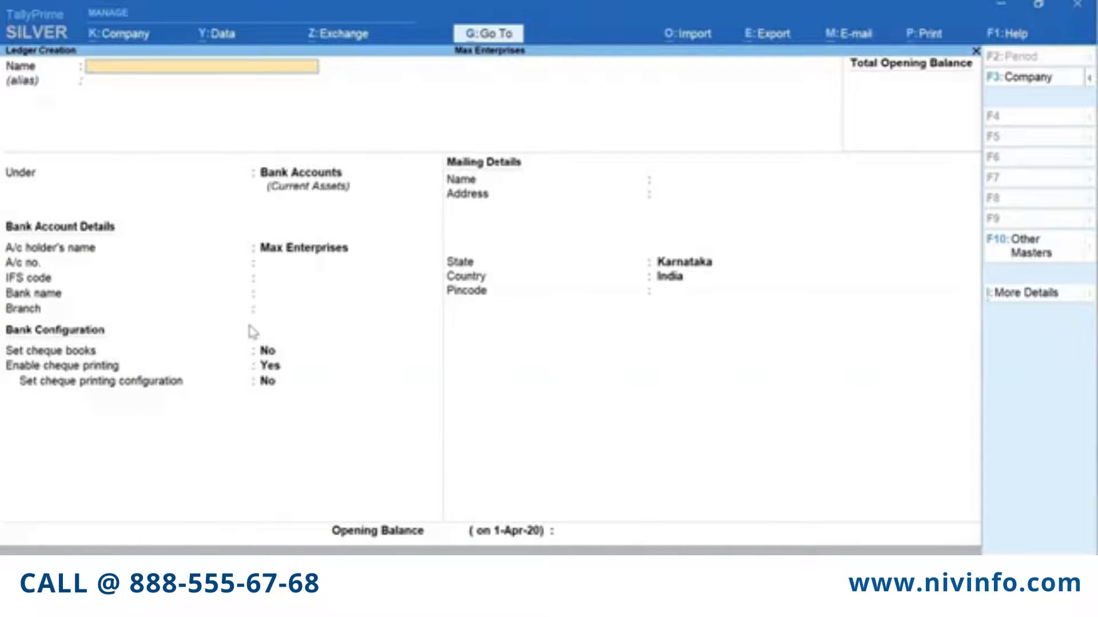
{"action": "key", "text": "Escape"}
{"action": "key", "text": "Escape"}
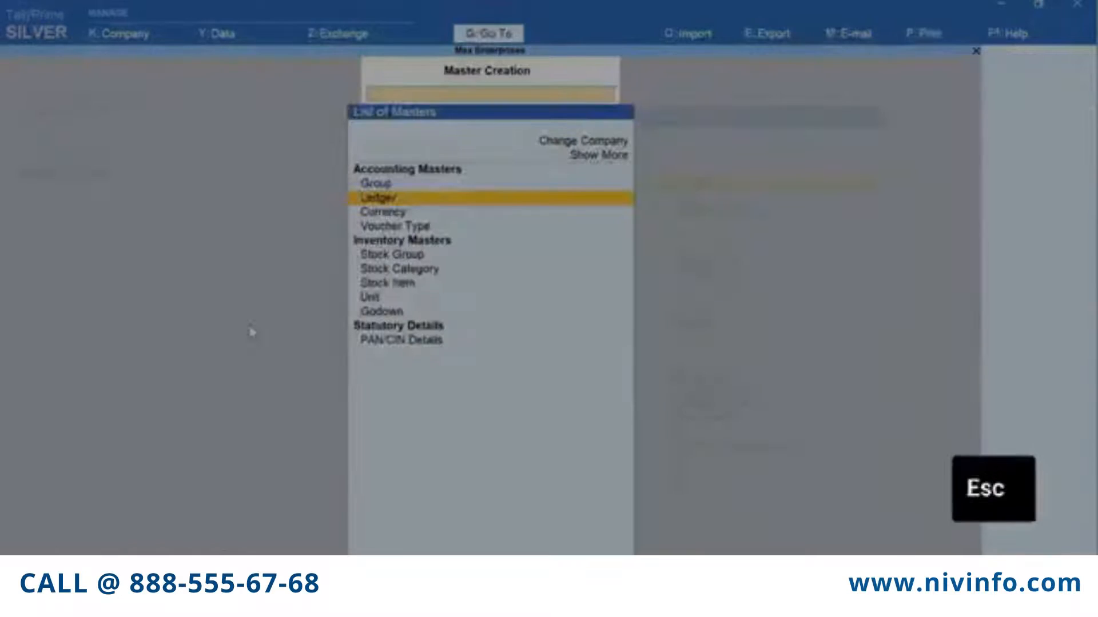
{"action": "key", "text": "Escape"}
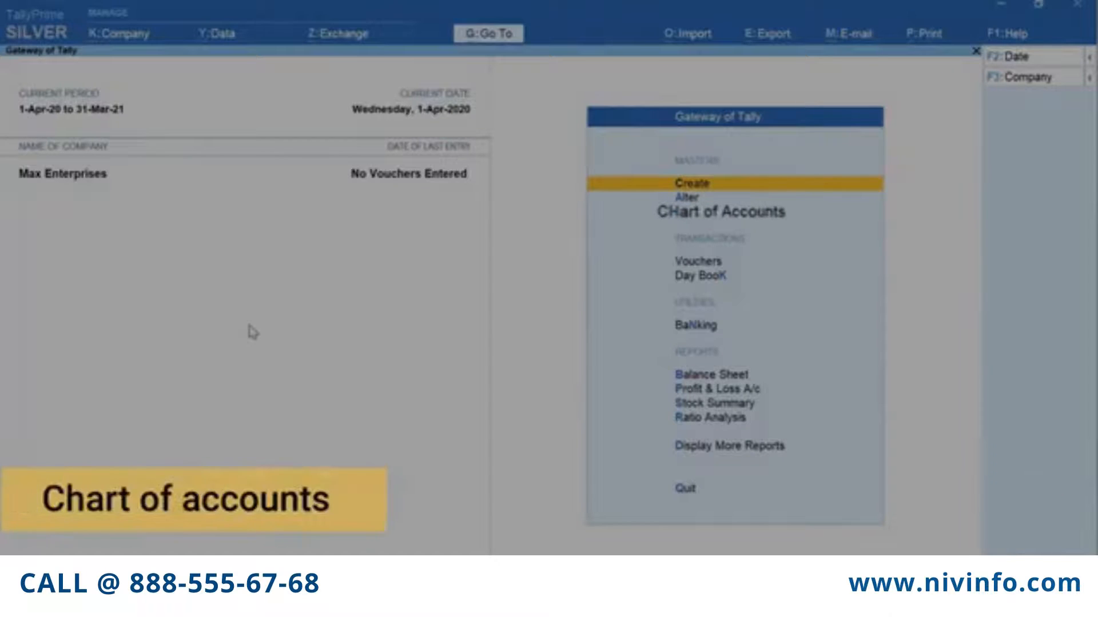
Open Chart of Accounts > Ledgers and bring up the Multi-Masters options
{"action": "key", "text": "h"}
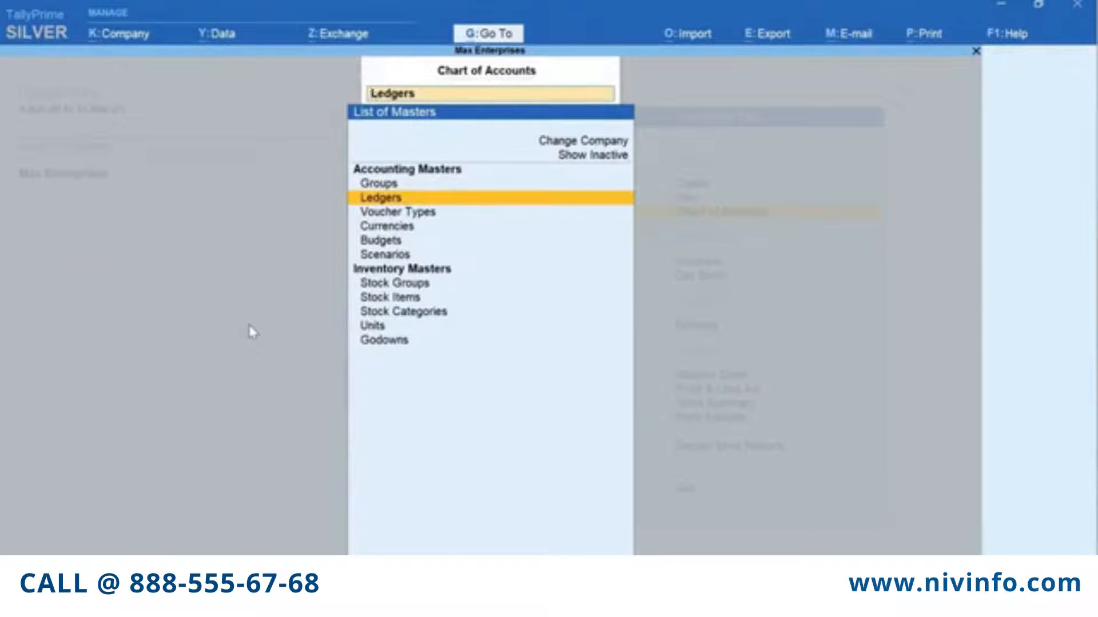
{"action": "key", "text": "Return"}
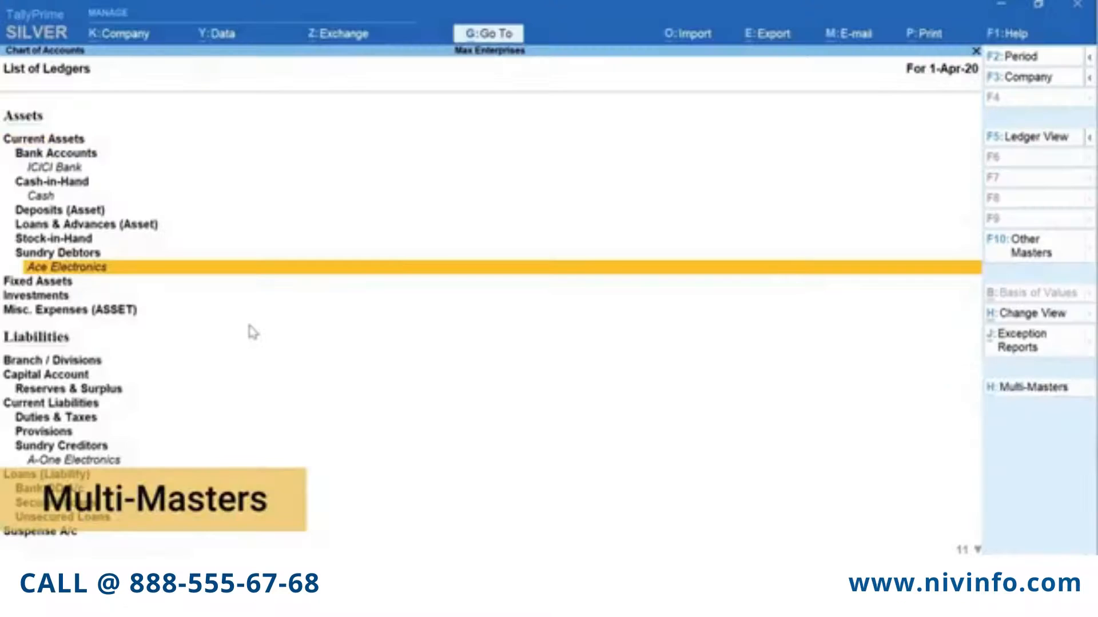
{"action": "key", "text": "alt+h"}
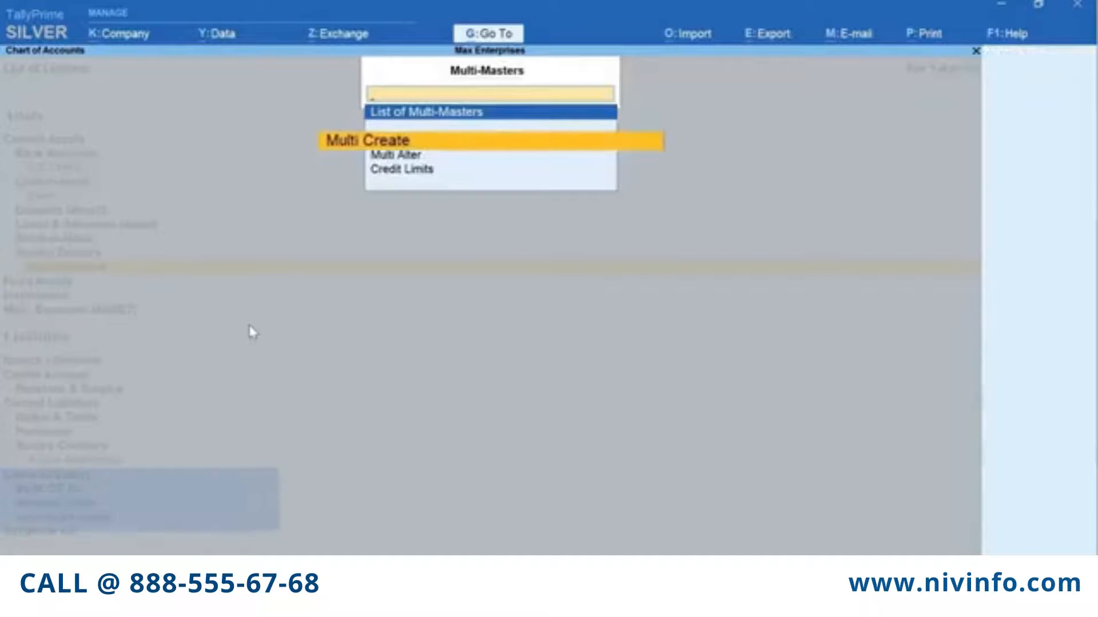
Start Multi Ledger Creation with Indirect Expenses as the group
{"action": "key", "text": "Return"}
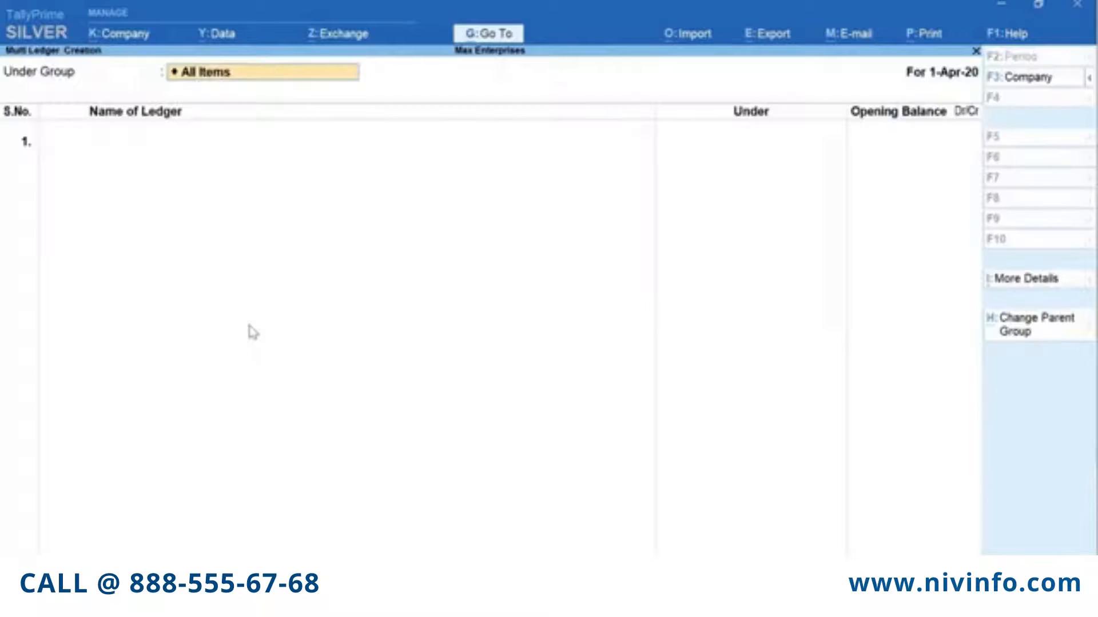
{"action": "type", "text": "Indi"}
{"action": "key", "text": "Down"}
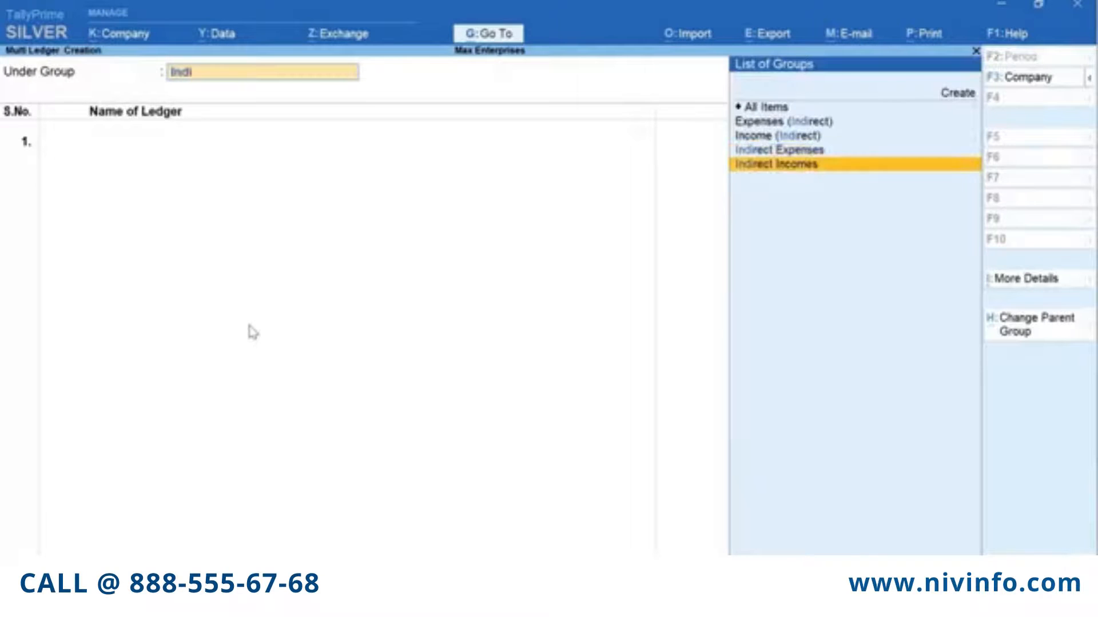
{"action": "key", "text": "Up"}
{"action": "key", "text": "Return"}
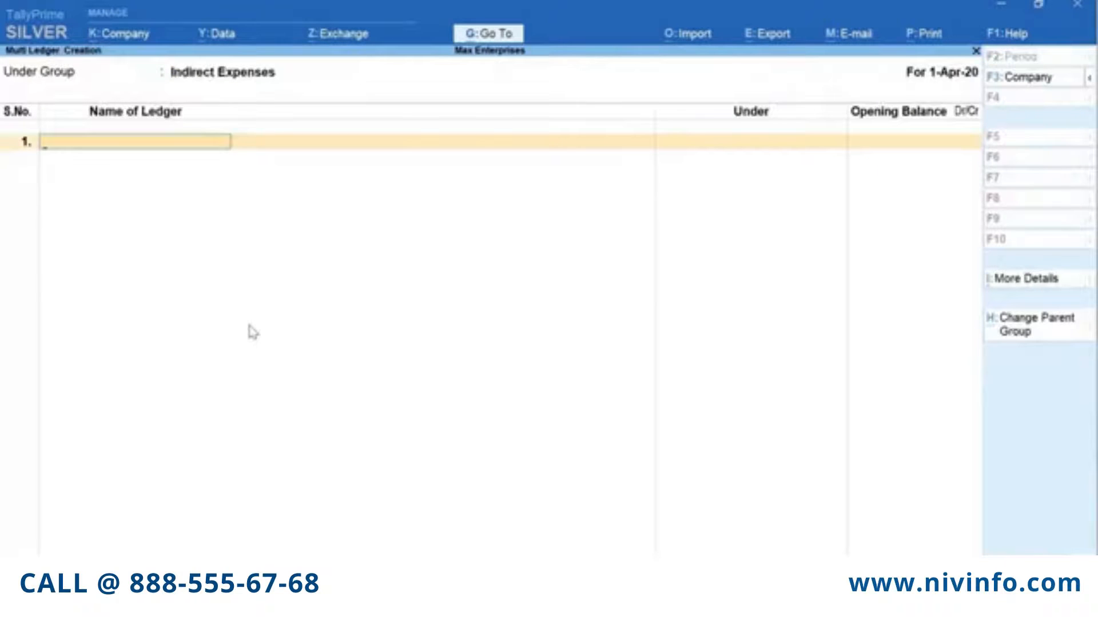
Enter Rent, Conveyance and Office Expenses as ledgers and save all three
{"action": "type", "text": "Rent"}
{"action": "key", "text": "Return"}
{"action": "type", "text": "C"}
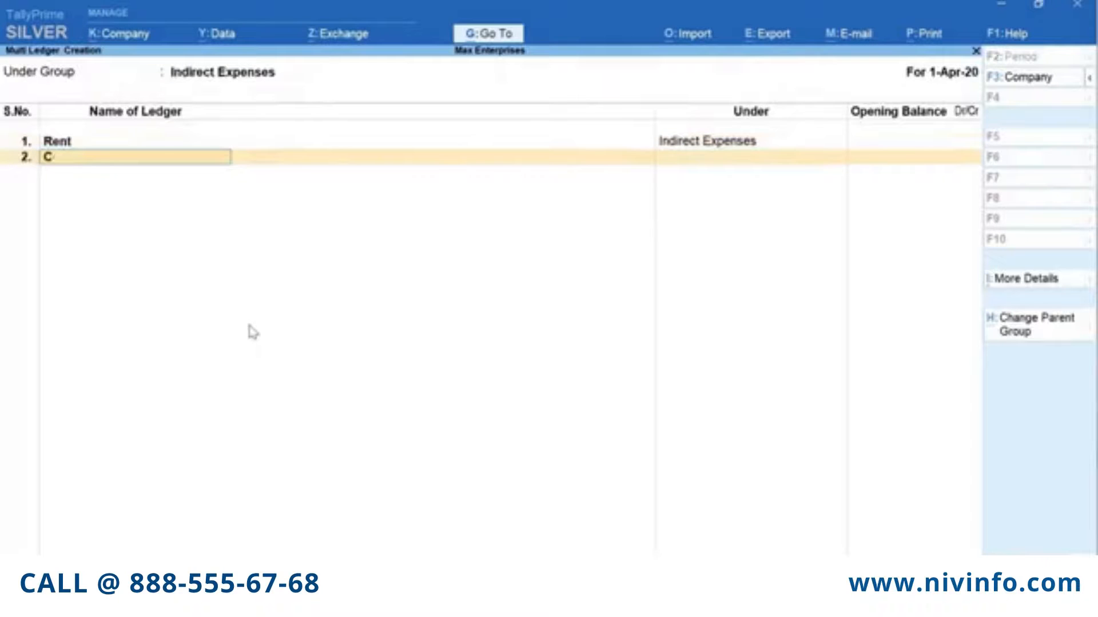
{"action": "type", "text": "onveyance"}
{"action": "key", "text": "Return"}
{"action": "key", "text": "Return"}
{"action": "type", "text": "Office"}
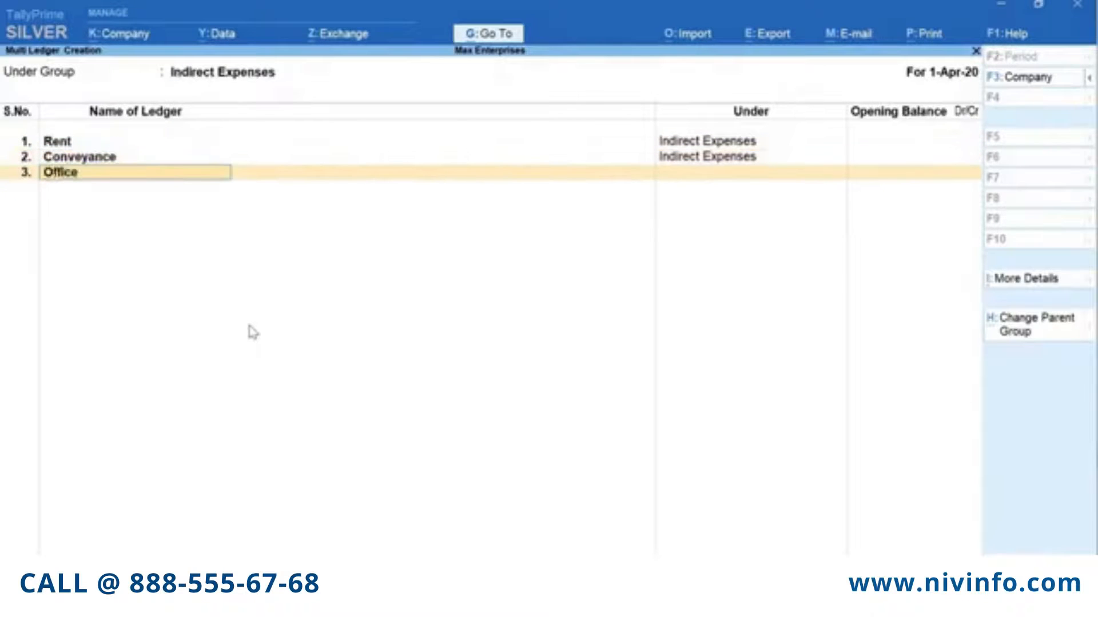
{"action": "type", "text": " Expenses"}
{"action": "key", "text": "Return"}
{"action": "key", "text": "Return"}
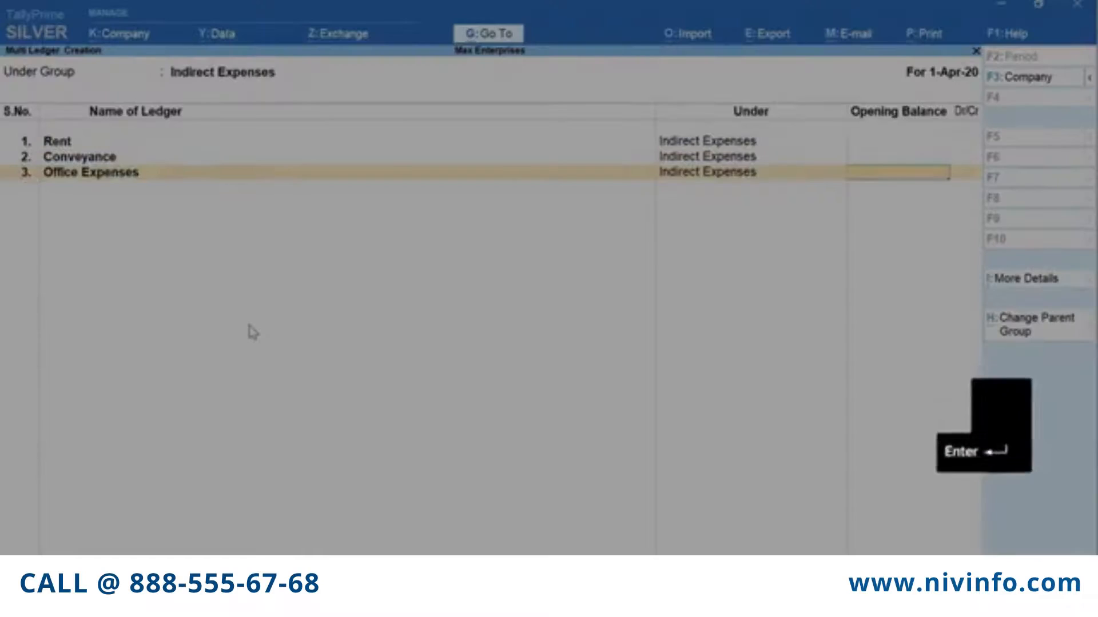
{"action": "key", "text": "Return"}
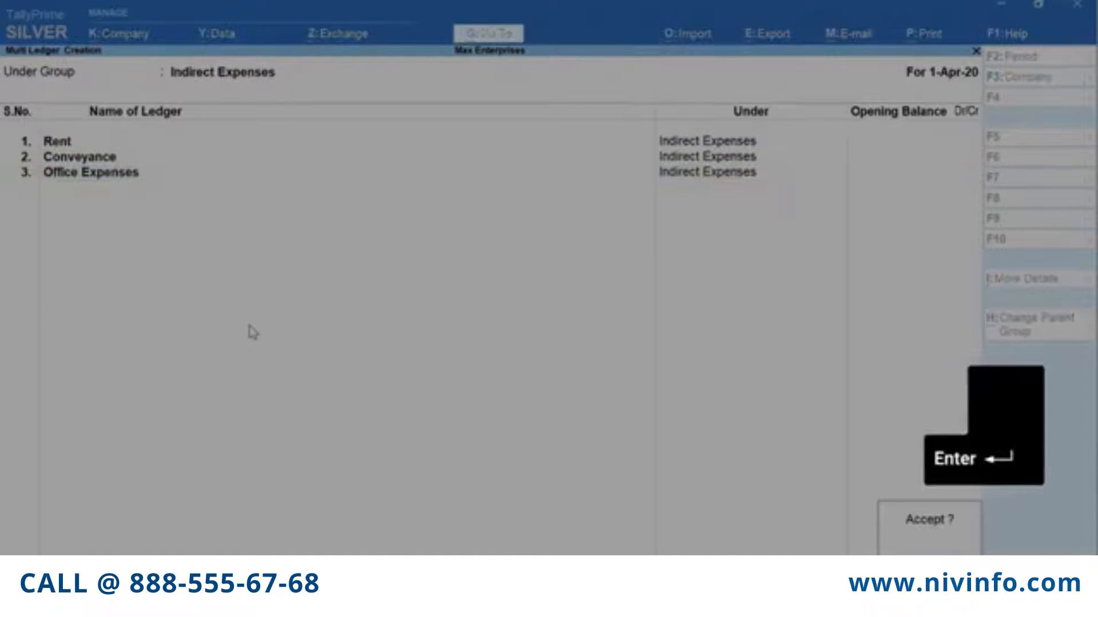
{"action": "key", "text": "Return"}
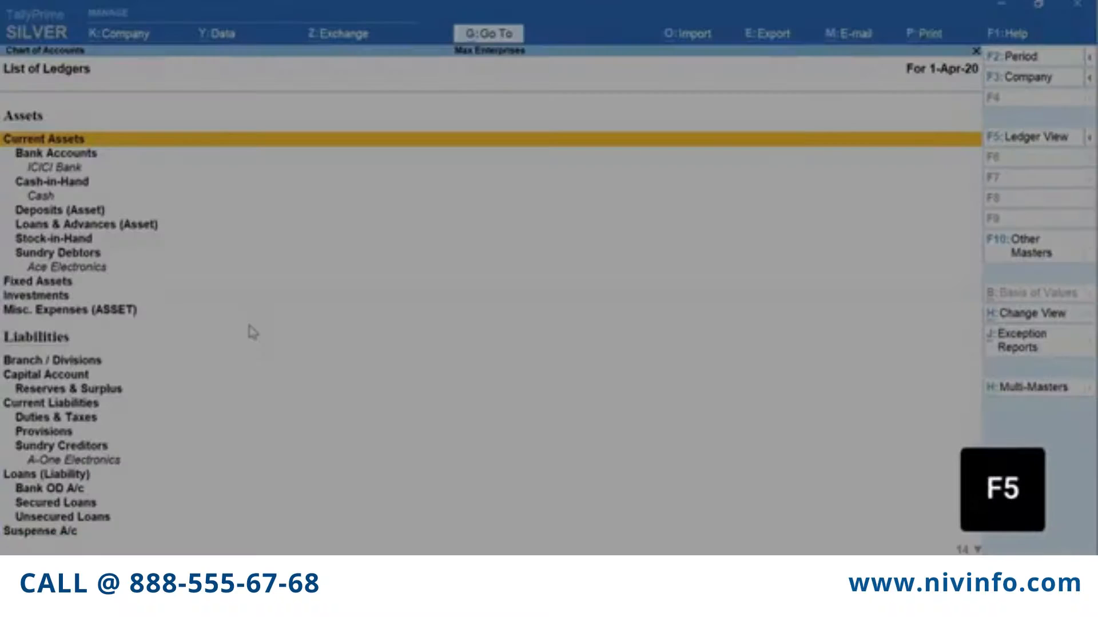
Switch to the flat ledger-wise view, check Exception Reports, then return to Gateway of Tally
{"action": "key", "text": "F5"}
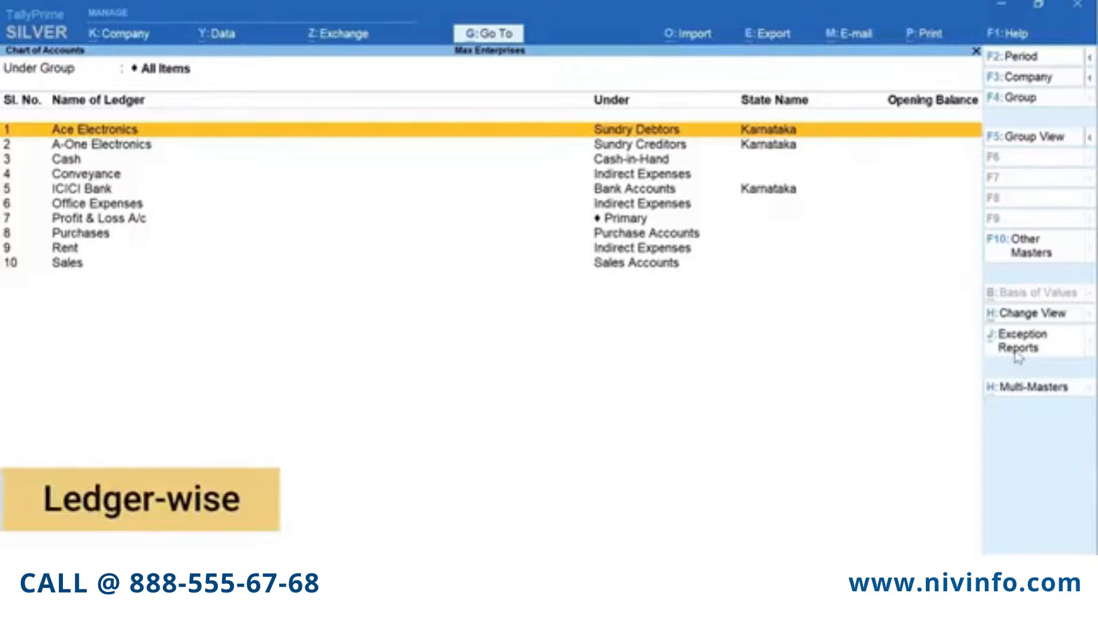
{"action": "left_click", "coordinate": [1017, 349]}
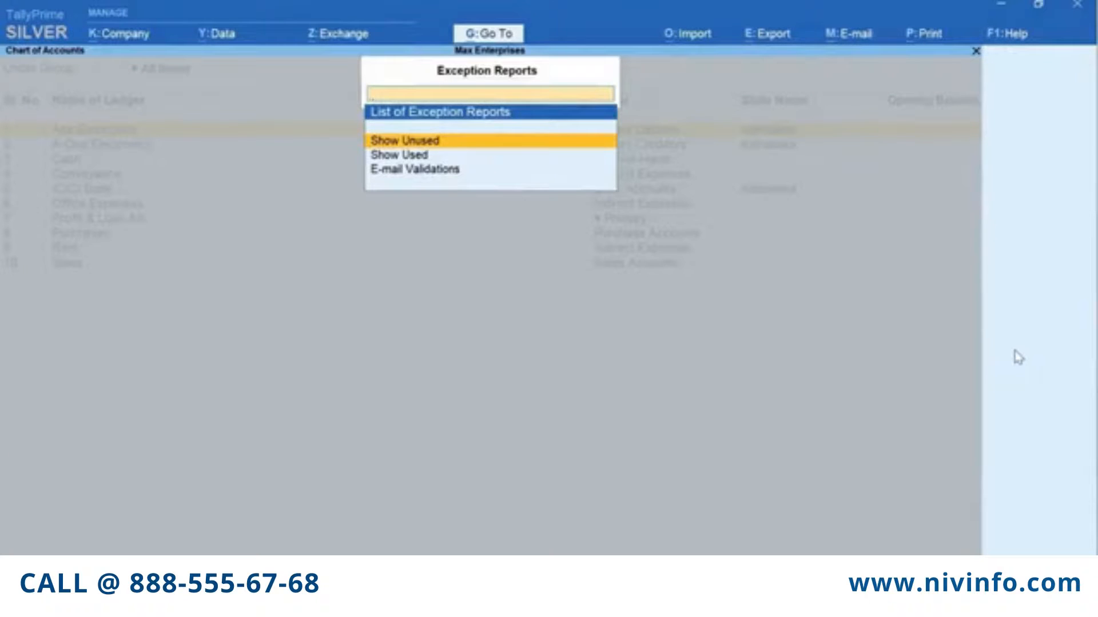
{"action": "key", "text": "Escape"}
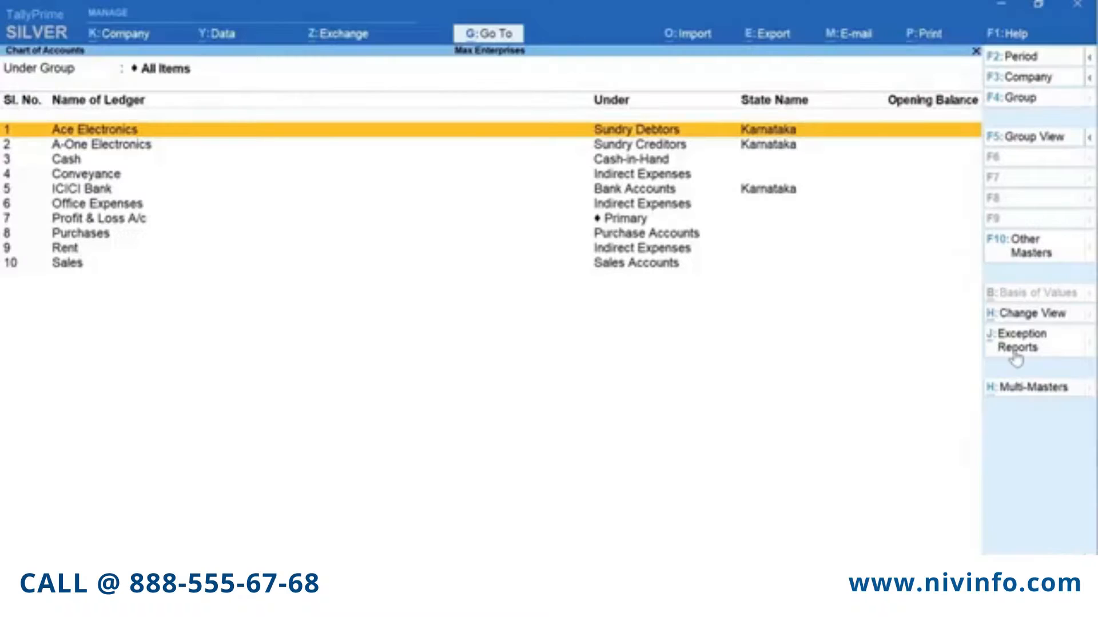
{"action": "key", "text": "Escape"}
{"action": "key", "text": "Escape"}
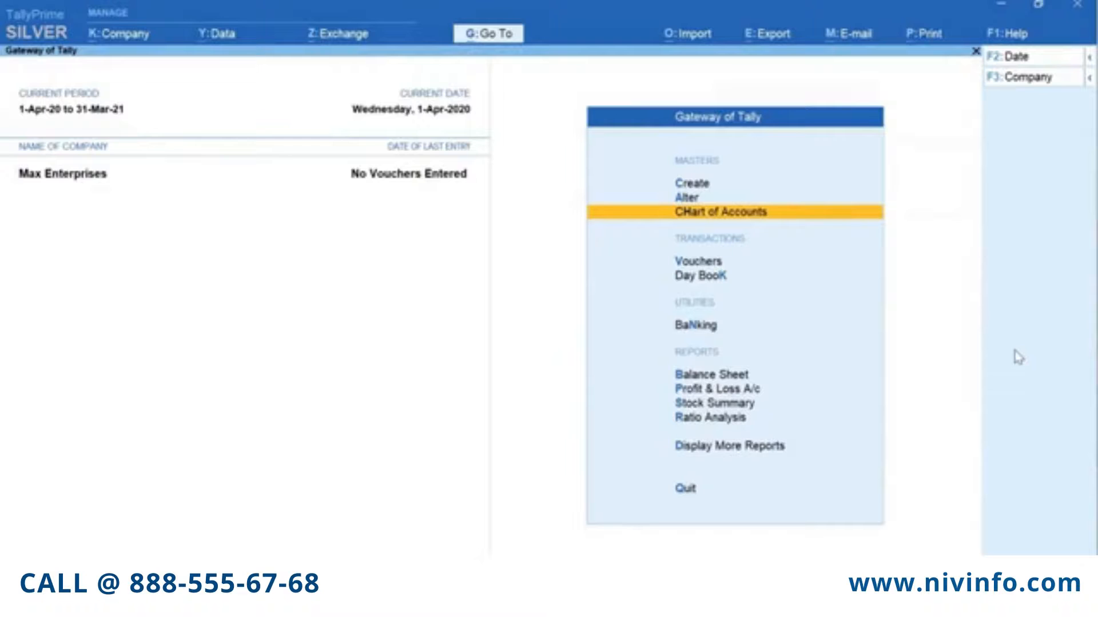
{"action": "key", "text": "a"}
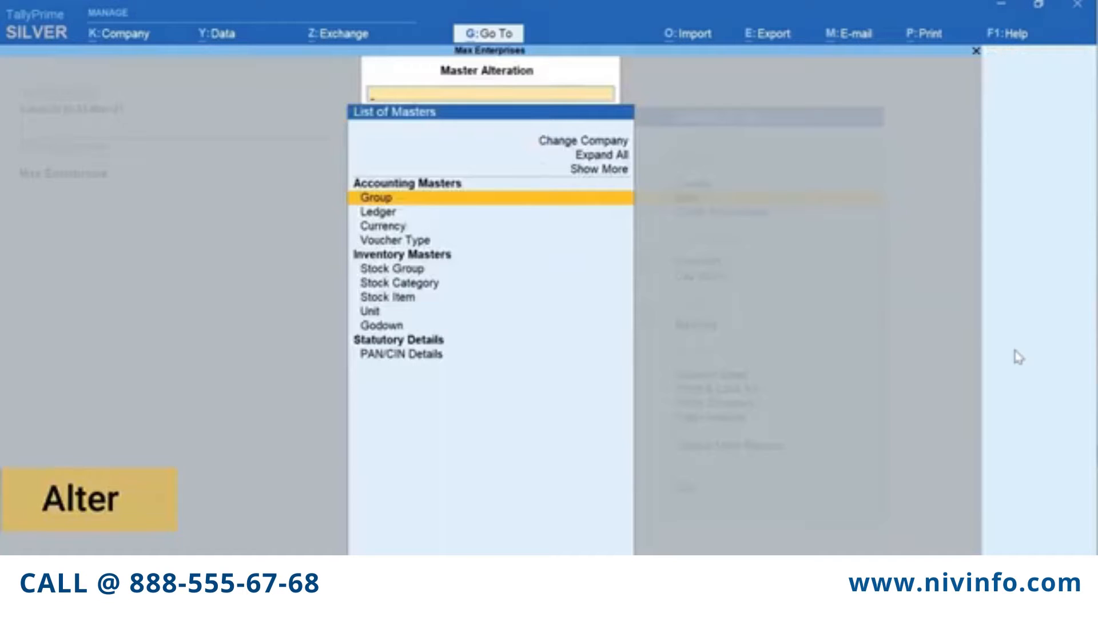
{"action": "key", "text": "Down"}
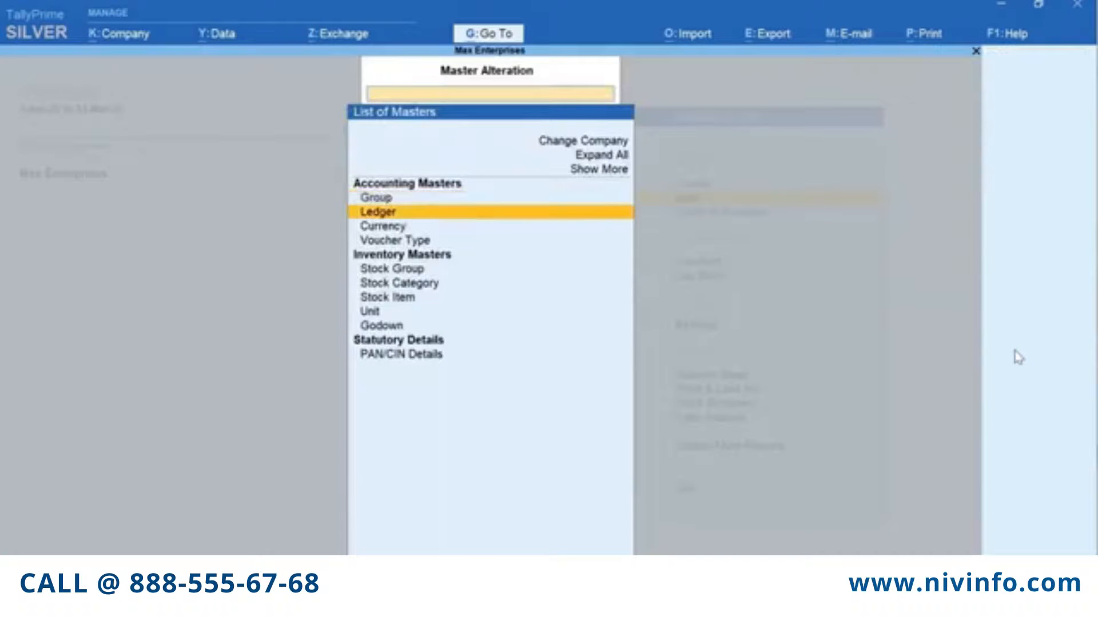
{"action": "key", "text": "Return"}
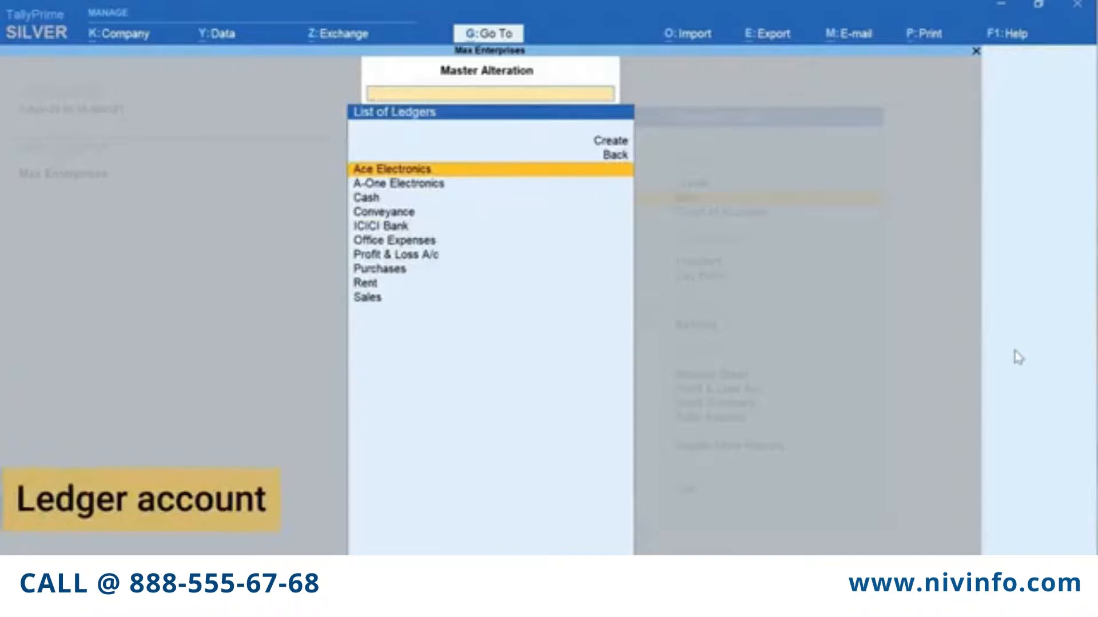
{"action": "key", "text": "Return"}
{"action": "key", "text": "Escape"}
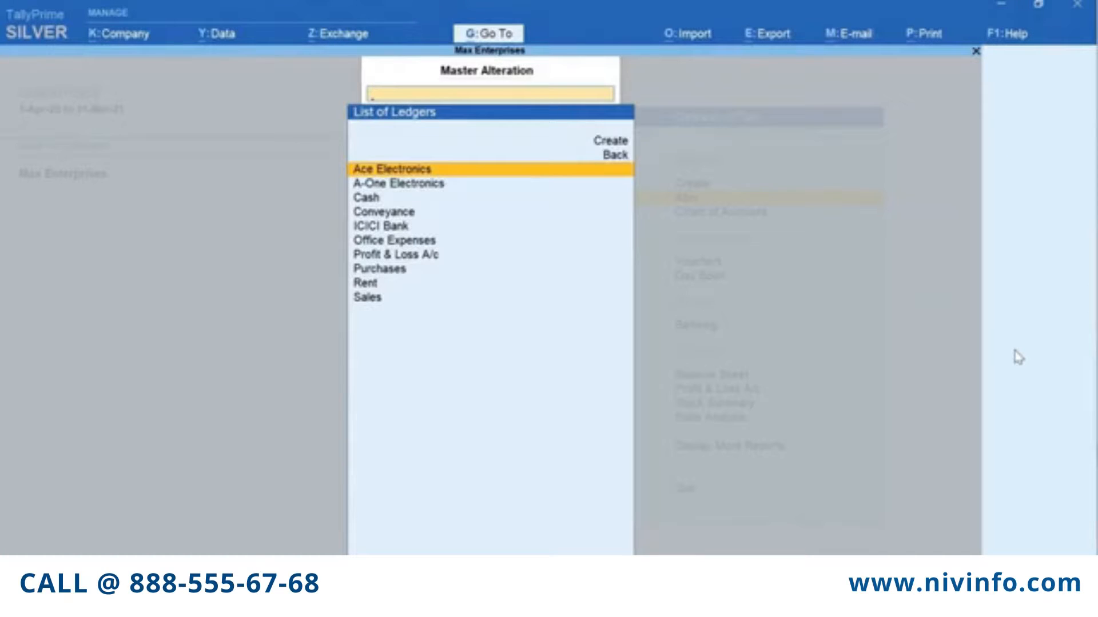
{"action": "key", "text": "Down"}
{"action": "key", "text": "Down"}
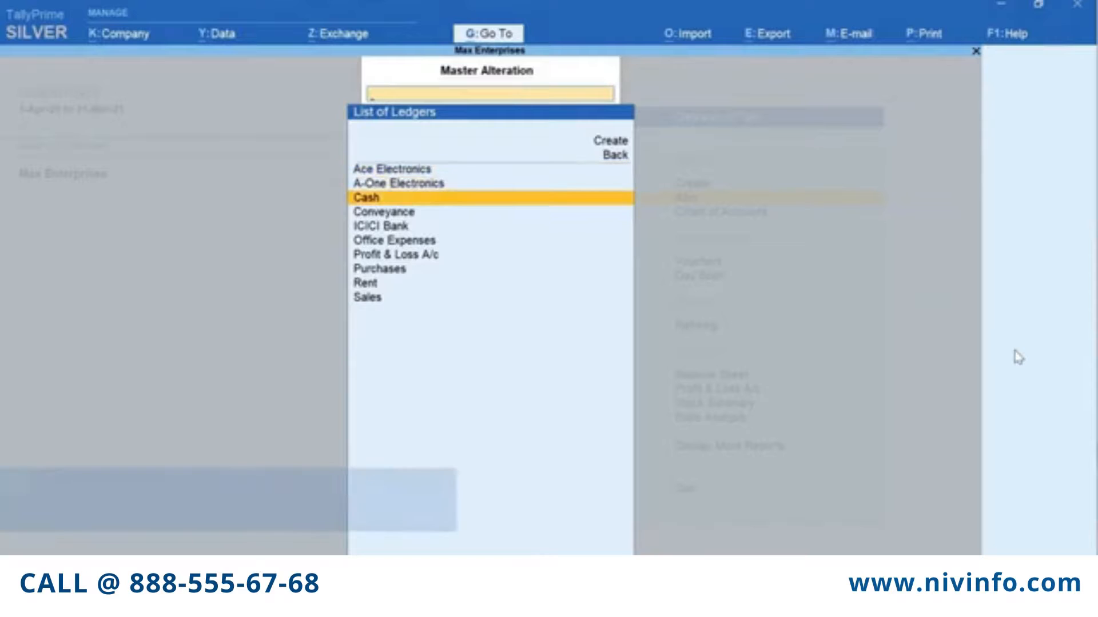
{"action": "key", "text": "Down"}
{"action": "key", "text": "Down"}
{"action": "key", "text": "Down"}
{"action": "key", "text": "Down"}
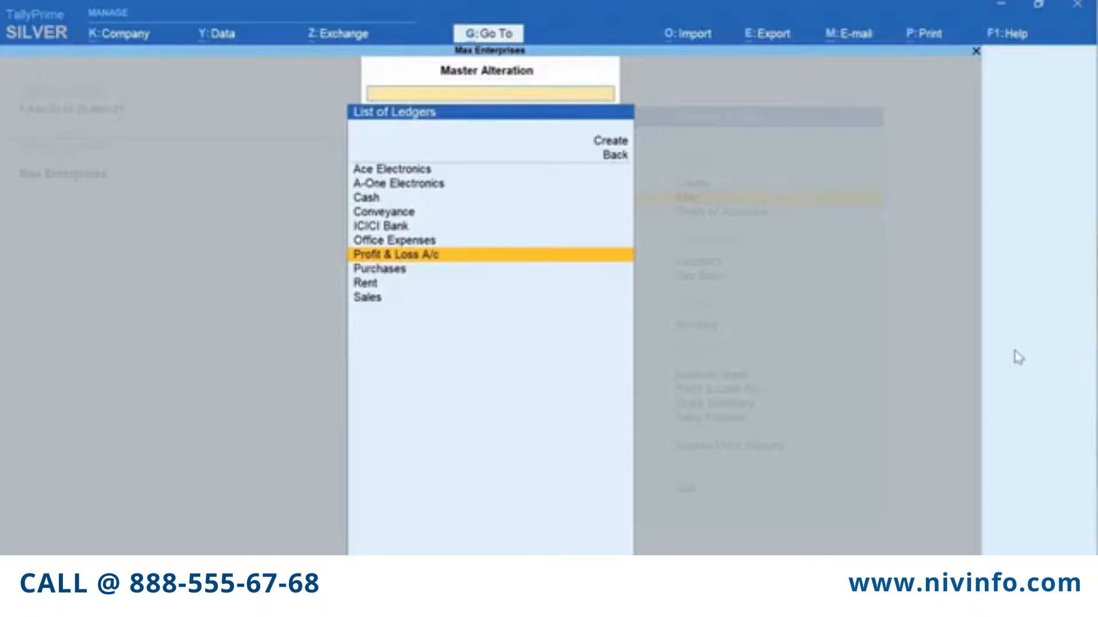
{"action": "key", "text": "Escape"}
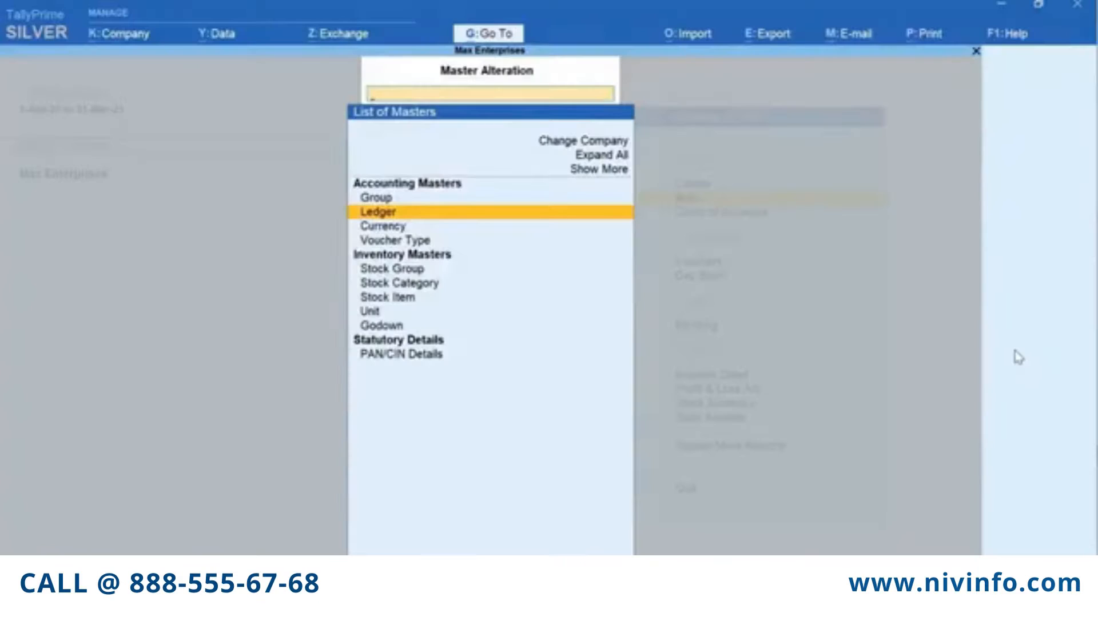
{"action": "key", "text": "Escape"}
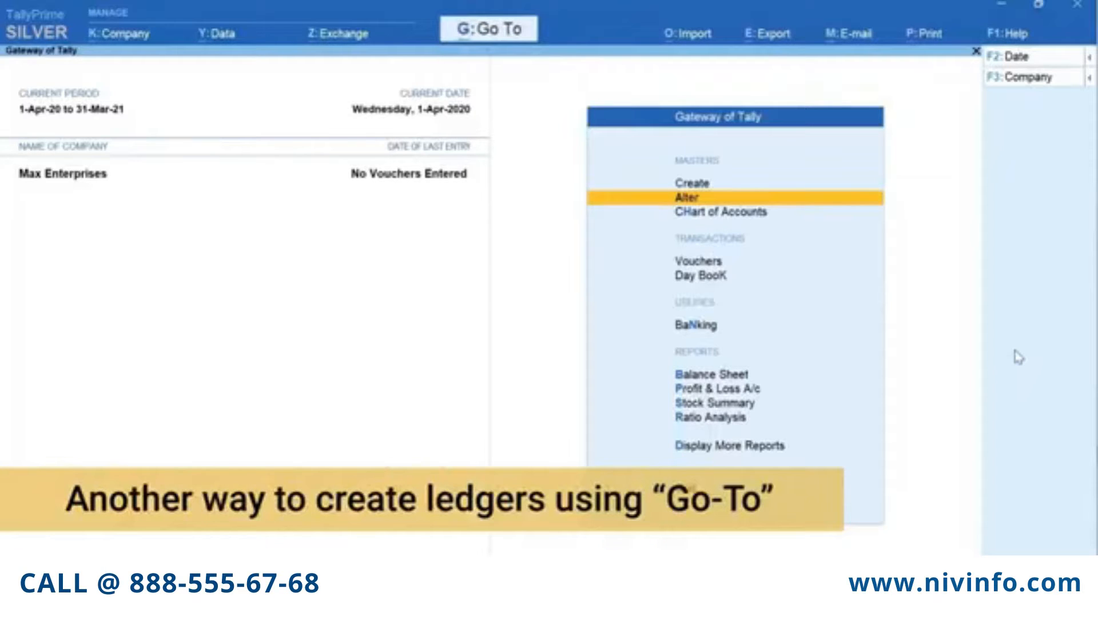
From the Balance Sheet, open a new ledger creation form via Alt+G Create Master
{"action": "key", "text": "b"}
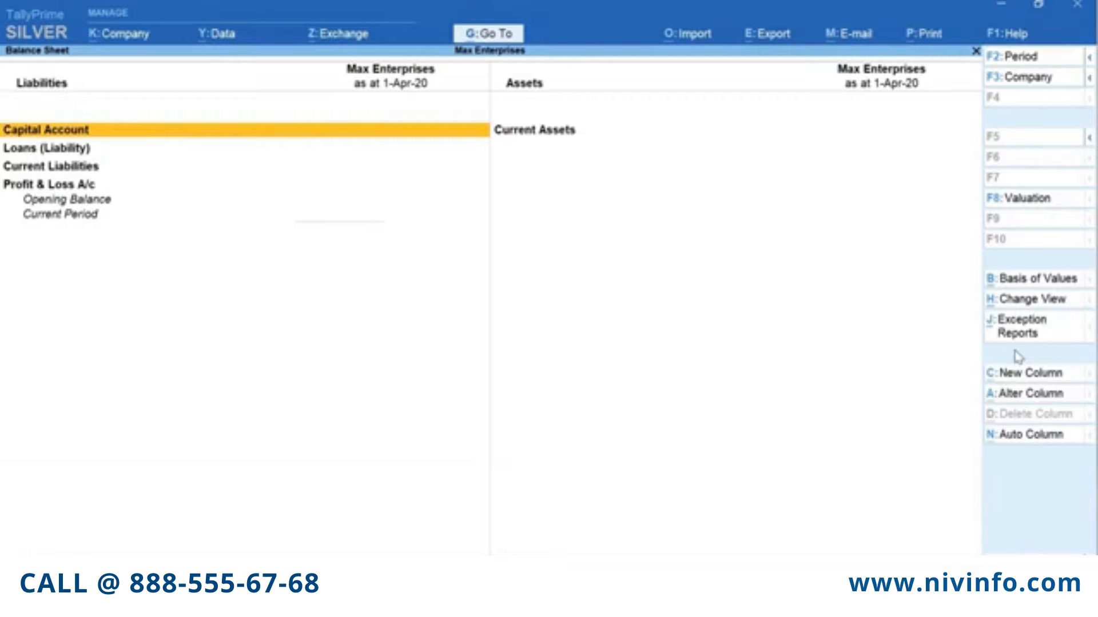
{"action": "key", "text": "alt+g"}
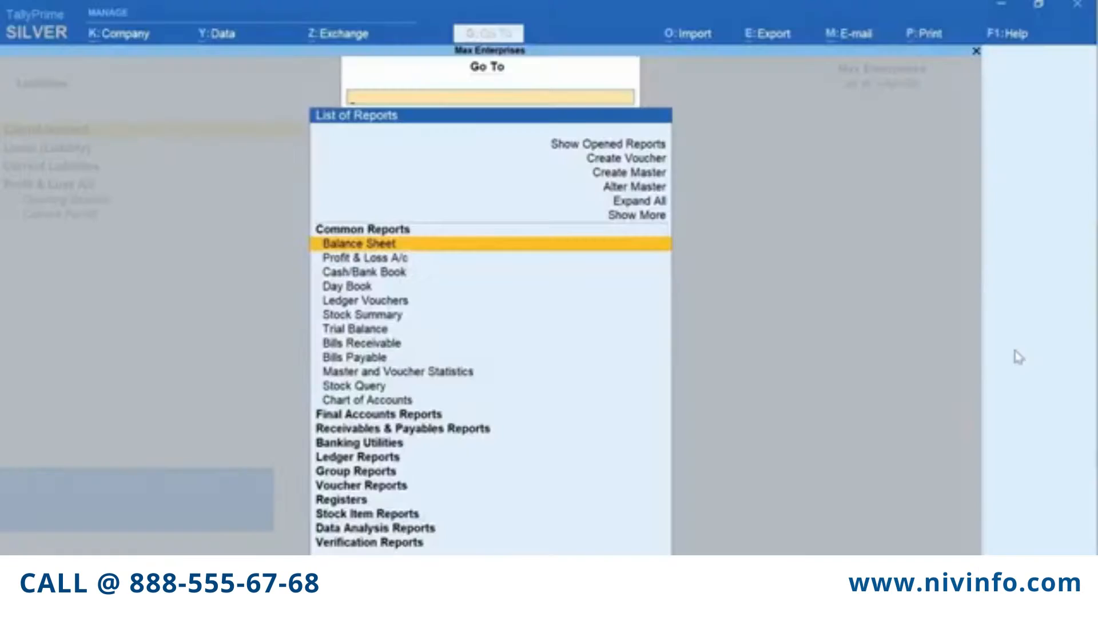
{"action": "key", "text": "Up"}
{"action": "key", "text": "Up"}
{"action": "key", "text": "Up"}
{"action": "key", "text": "Up"}
{"action": "key", "text": "Return"}
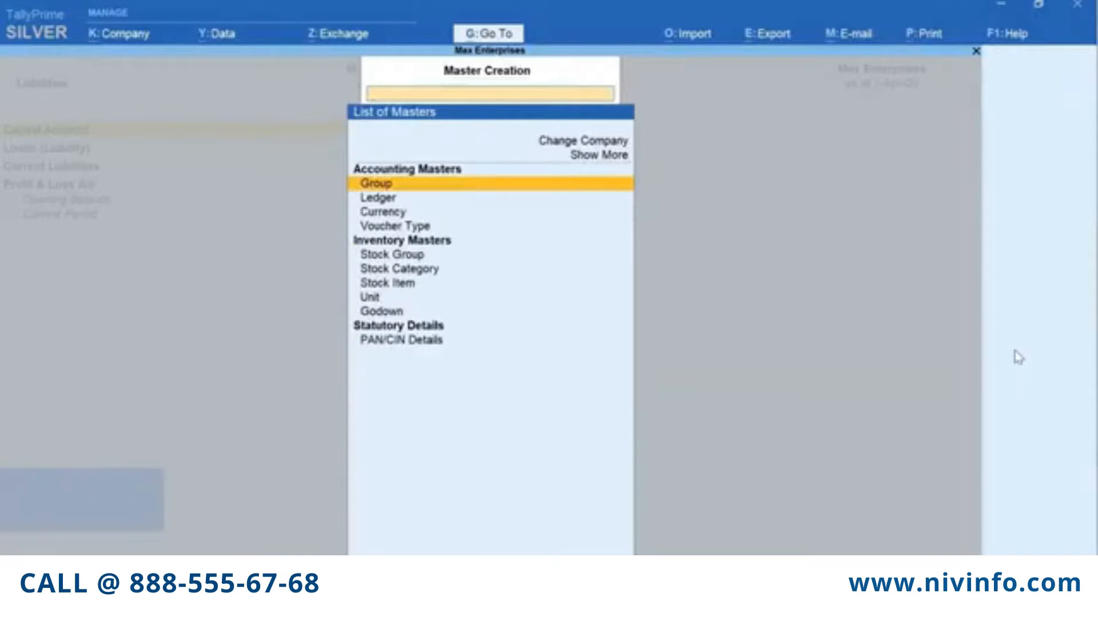
{"action": "key", "text": "Down"}
{"action": "key", "text": "Return"}
Save ledger Office Furniture under Fixed Assets with a 60000 opening balance
{"action": "type", "text": "Office Furniture"}
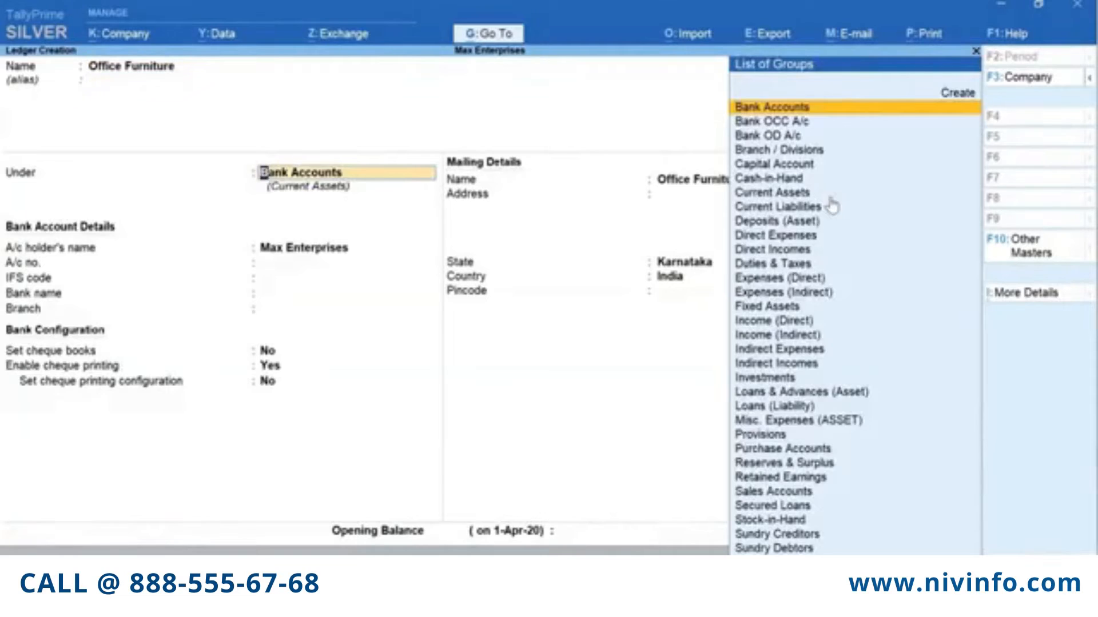
{"action": "type", "text": "fi"}
{"action": "key", "text": "Return"}
{"action": "key", "text": "Return"}
{"action": "key", "text": "Return"}
{"action": "key", "text": "Return"}
{"action": "key", "text": "Return"}
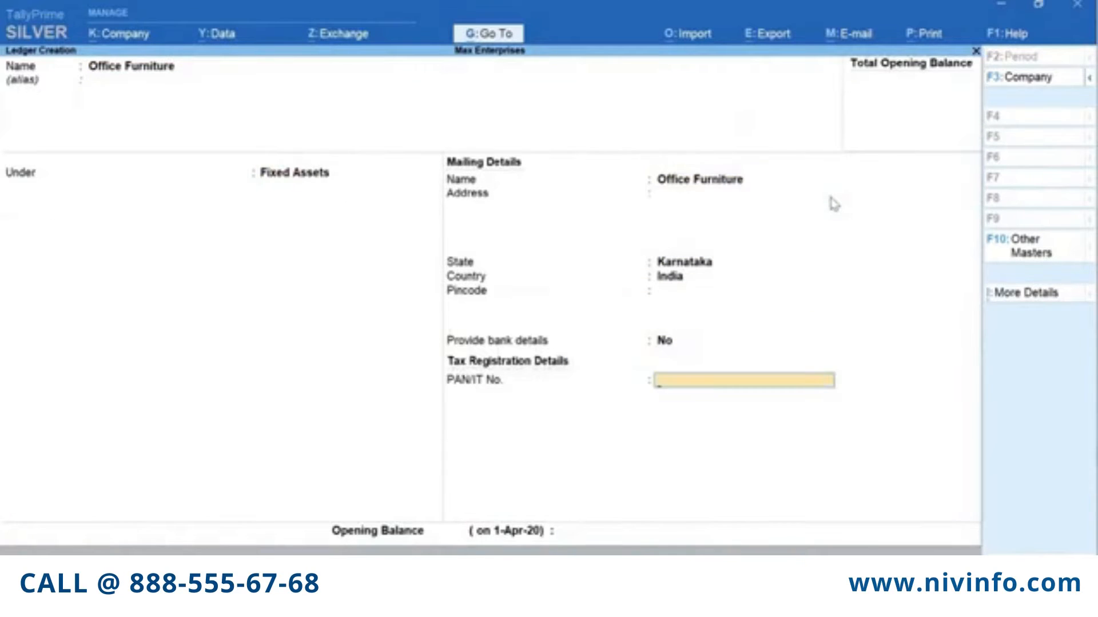
{"action": "type", "text": "60000"}
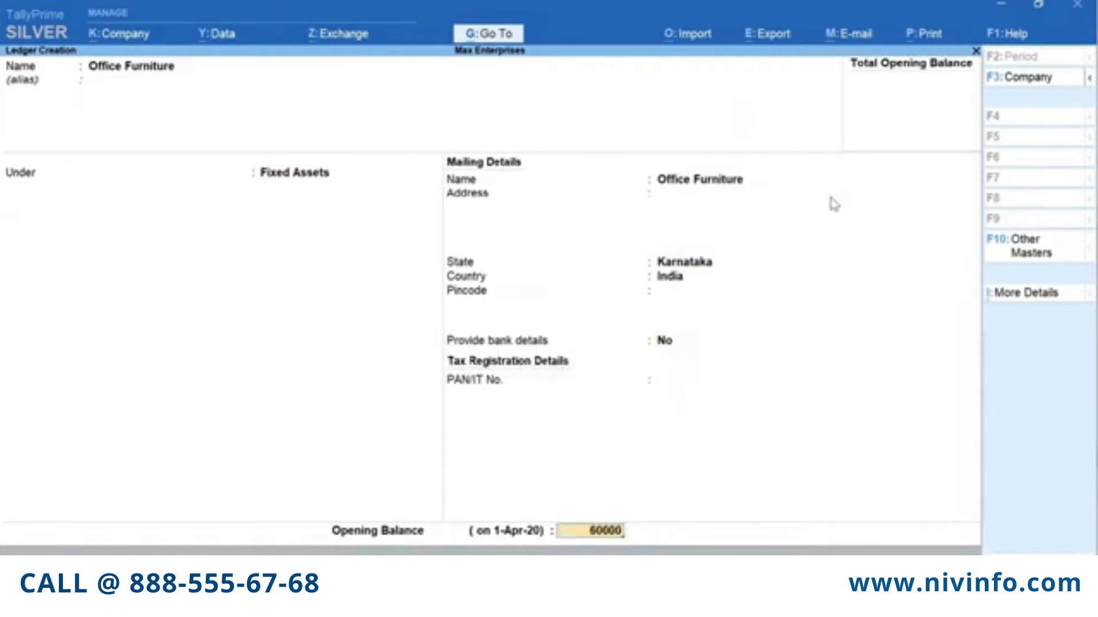
{"action": "key", "text": "Return"}
{"action": "key", "text": "y"}
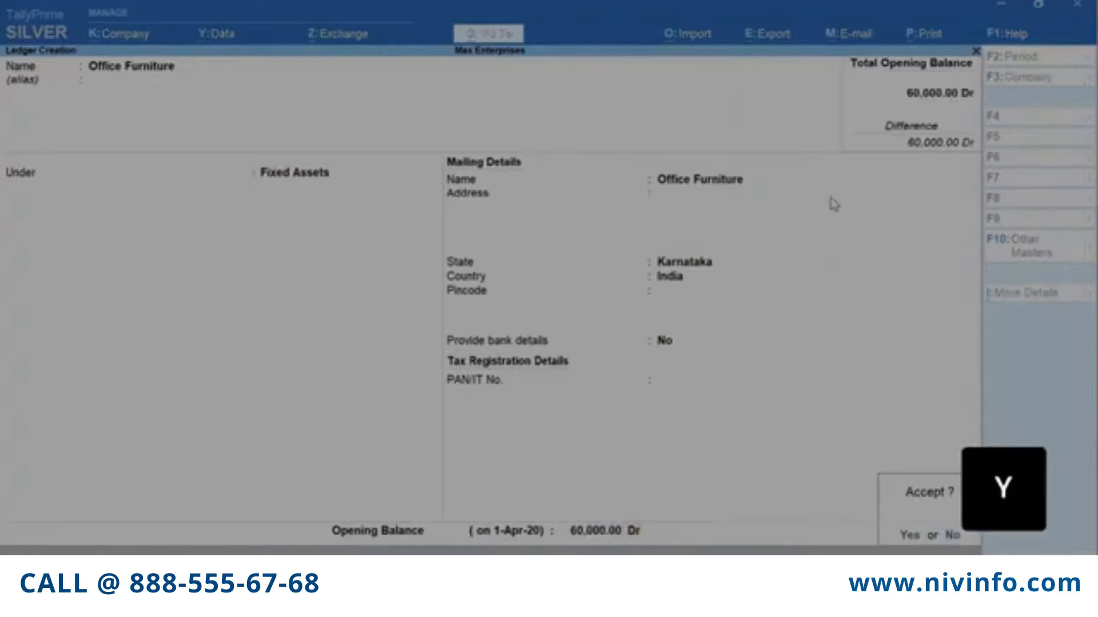
Return to the Balance Sheet and expand Fixed Assets to show Office Furniture
{"action": "key", "text": "Escape"}
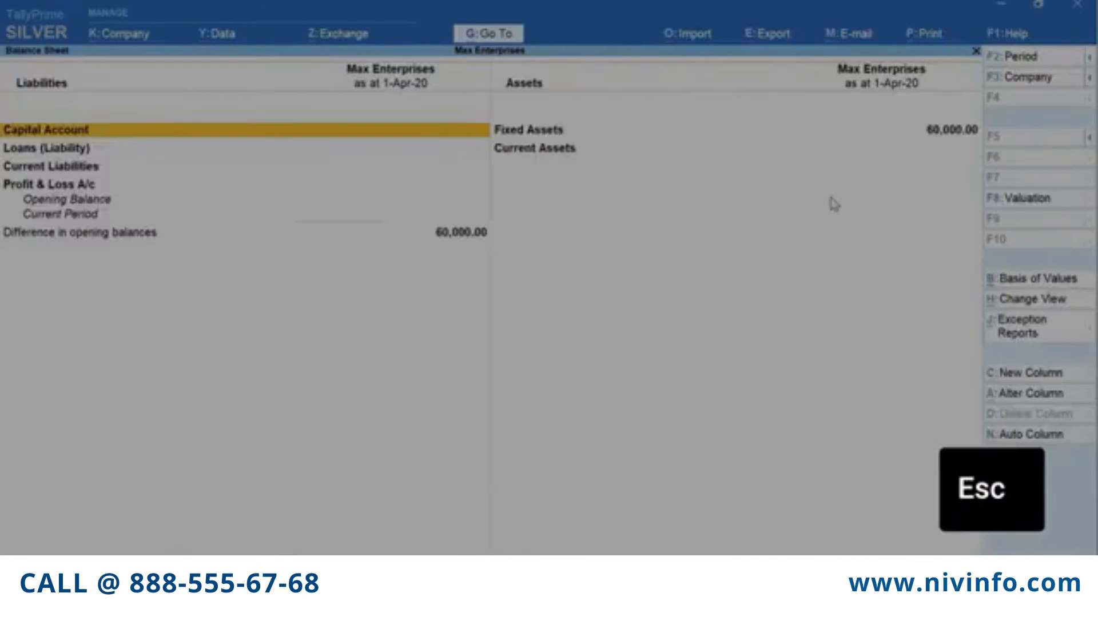
{"action": "key", "text": "Right"}
{"action": "key", "text": "shift+Return"}
{"action": "key", "text": "Down"}
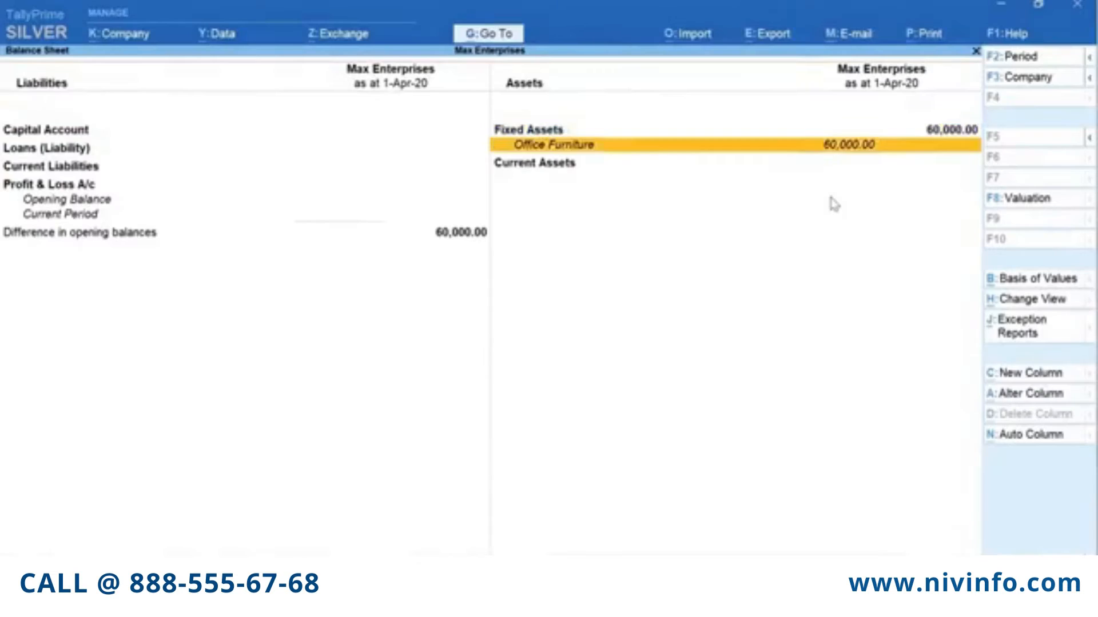